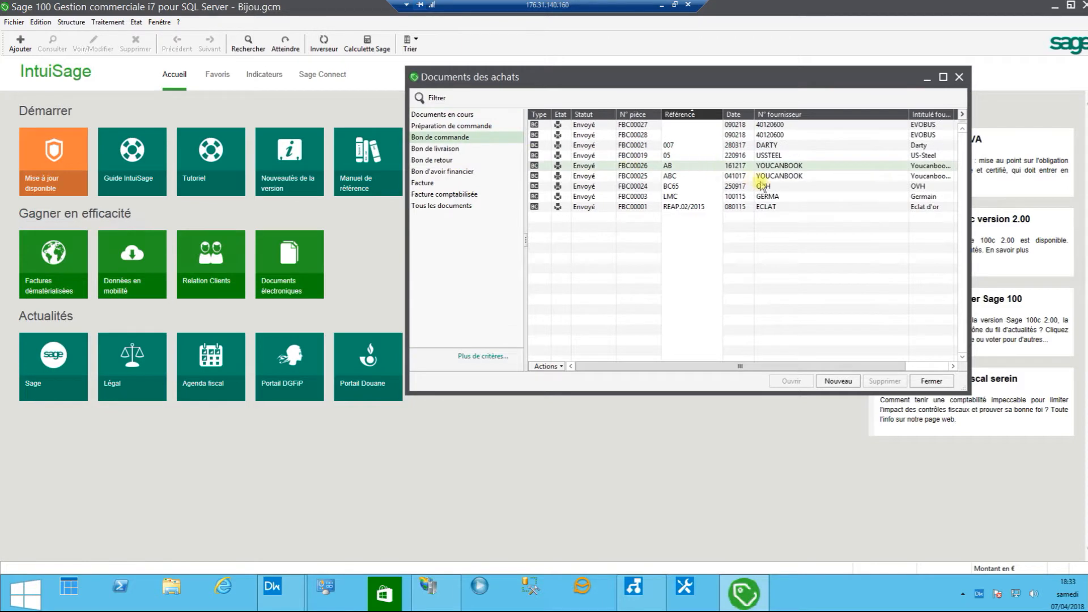
Open the YOUCANBOOK purchase order with reference AB and start printing it with the Bon de commande.bgc template
click(765, 167)
double_click(765, 167)
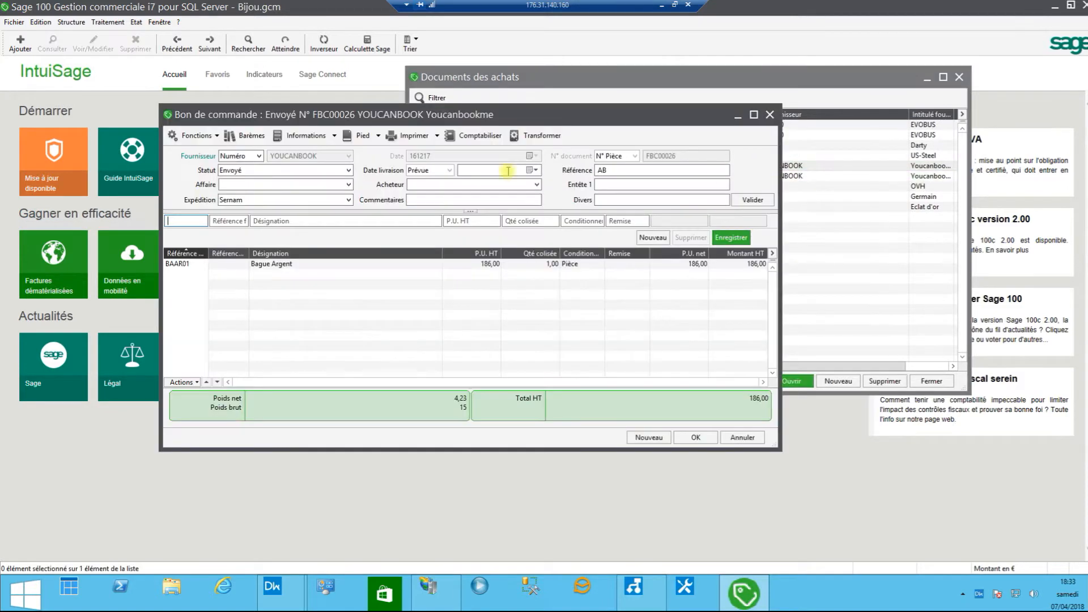
click(400, 138)
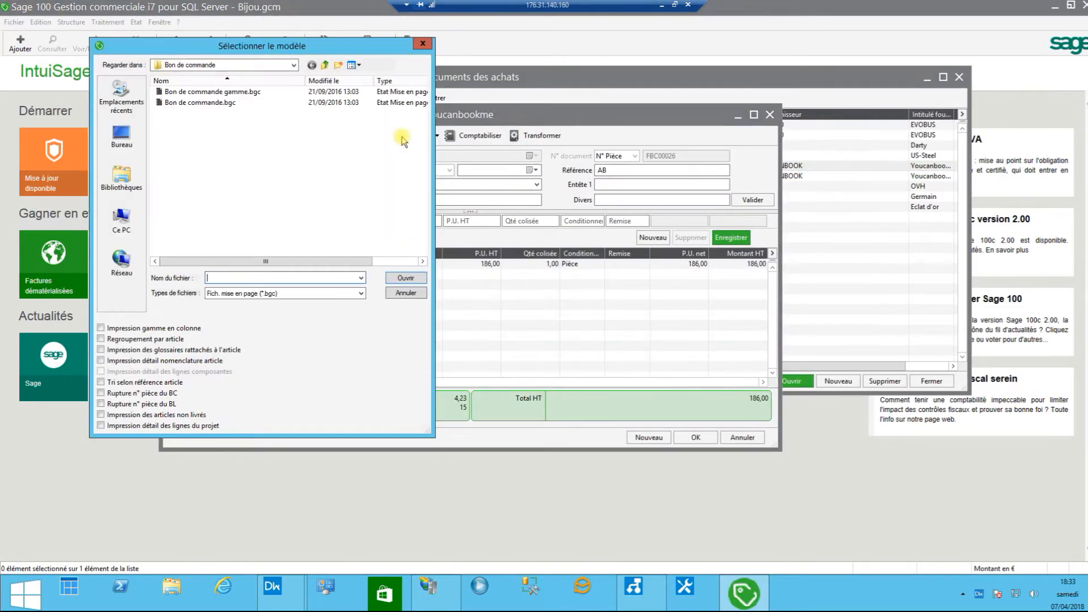
click(225, 103)
click(403, 279)
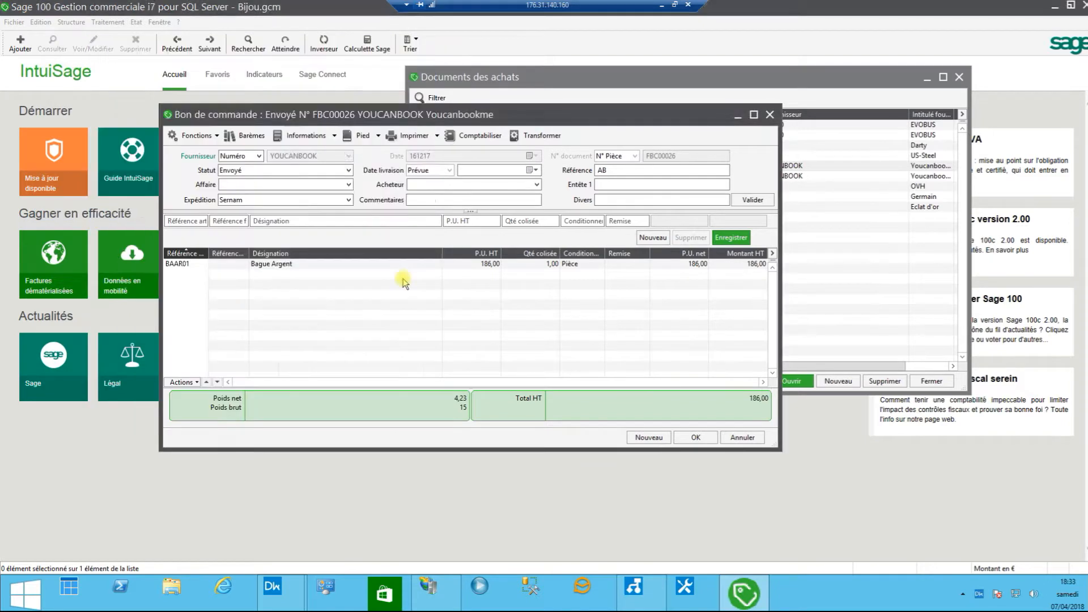
Print the purchase order to DocuWare Printer, and close the order and the purchase documents list
click(420, 150)
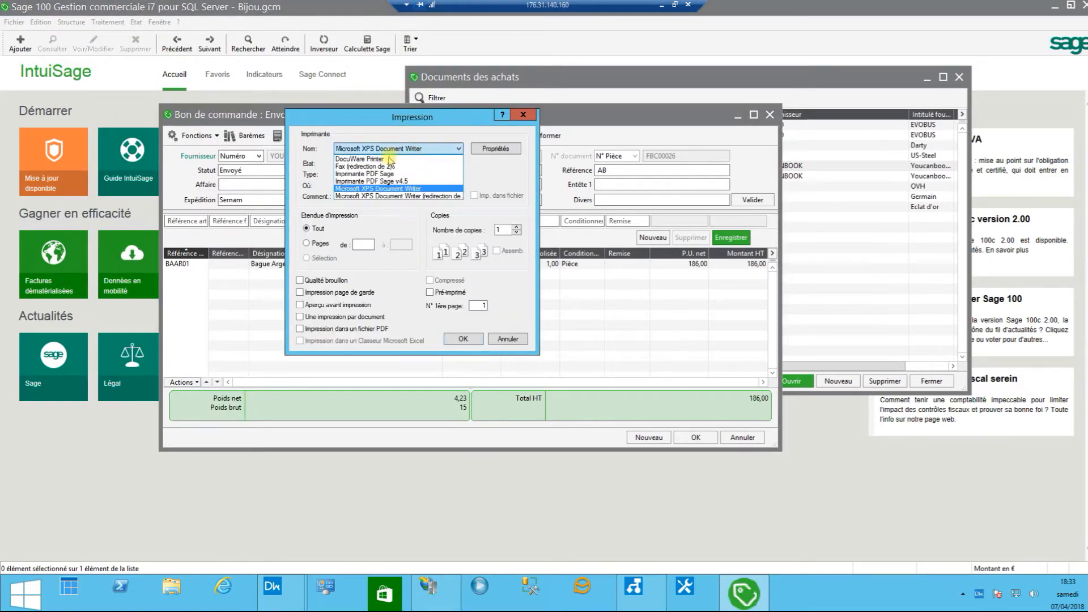
click(374, 161)
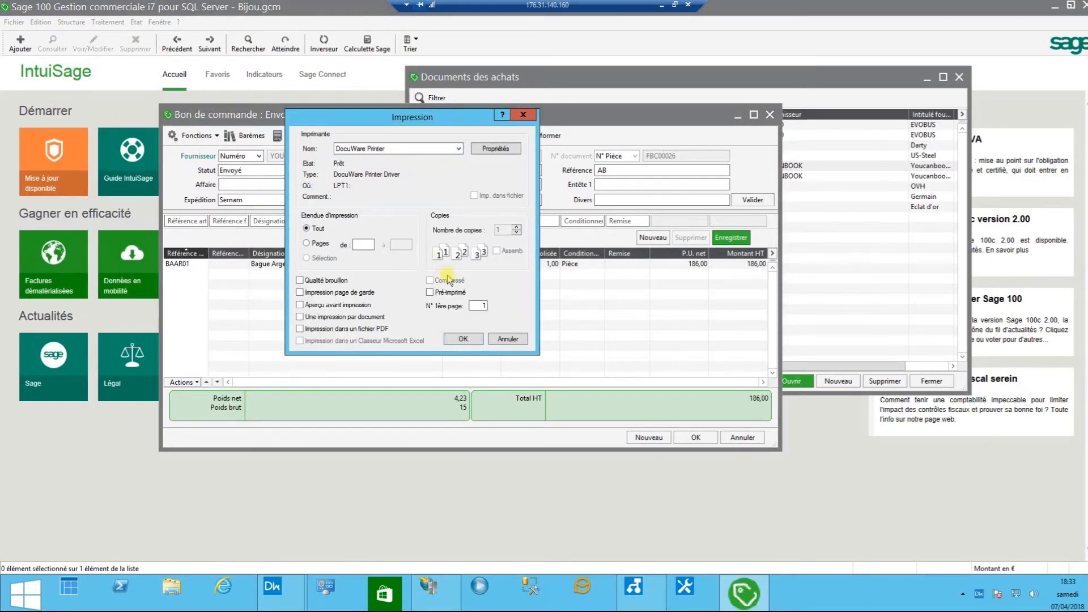
click(463, 339)
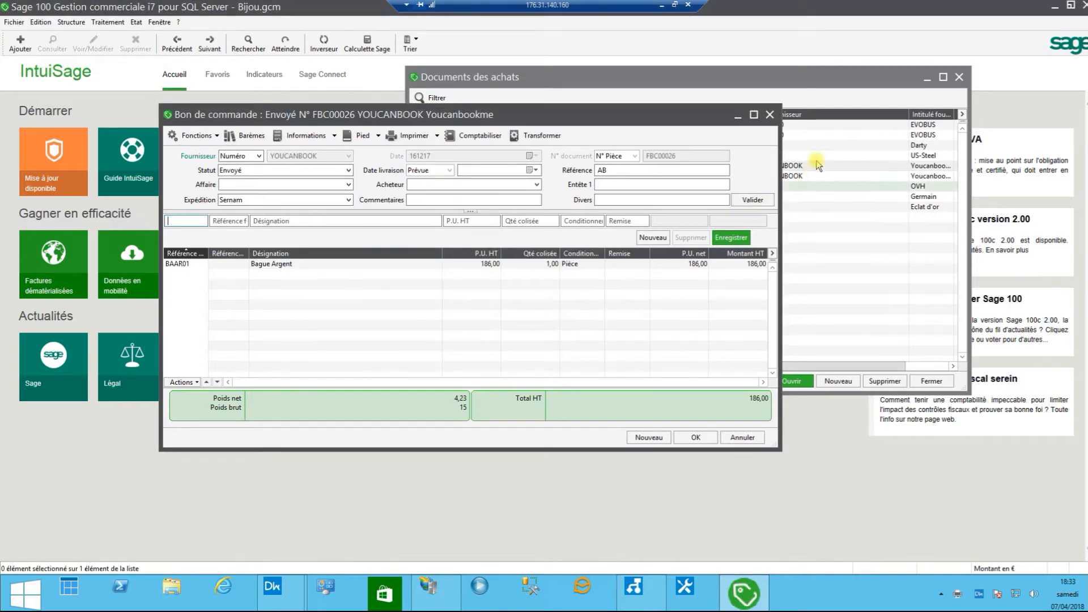
click(771, 115)
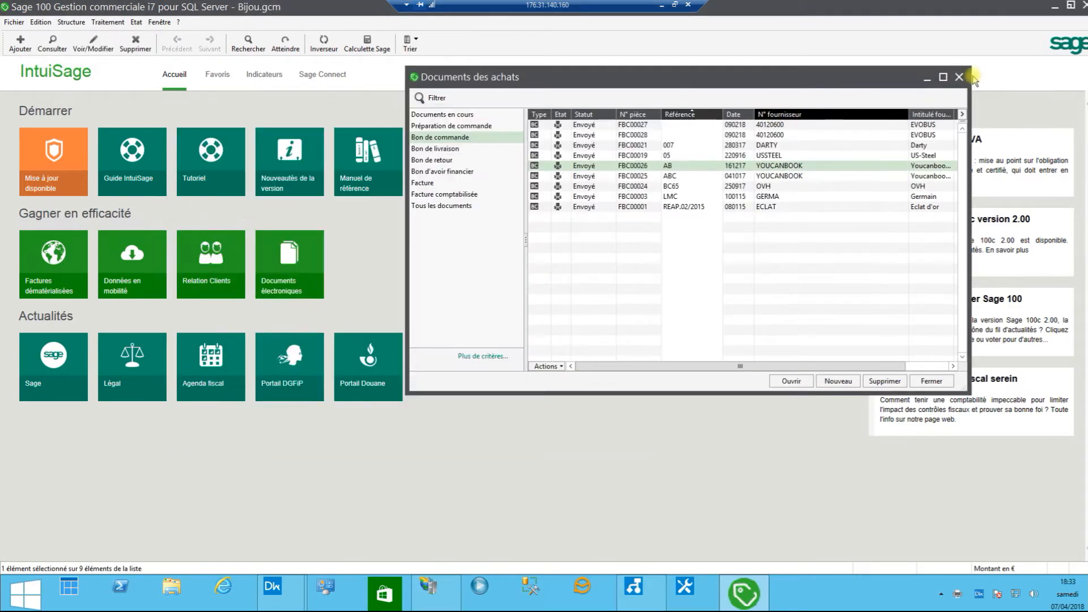
click(959, 77)
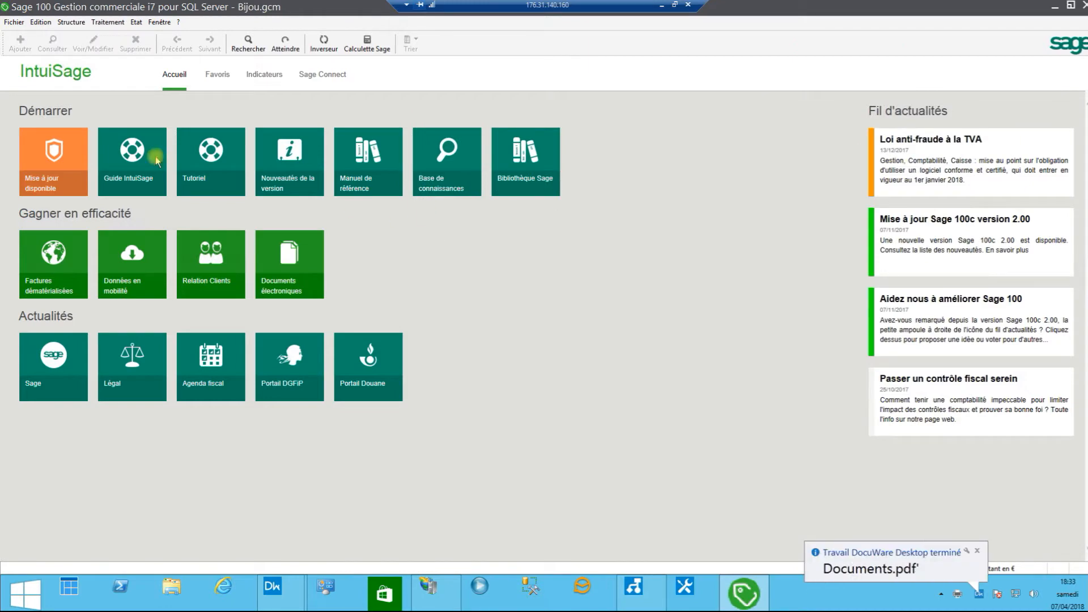
Open the sales documents, show only those of type Facture, and select all four invoices
click(108, 22)
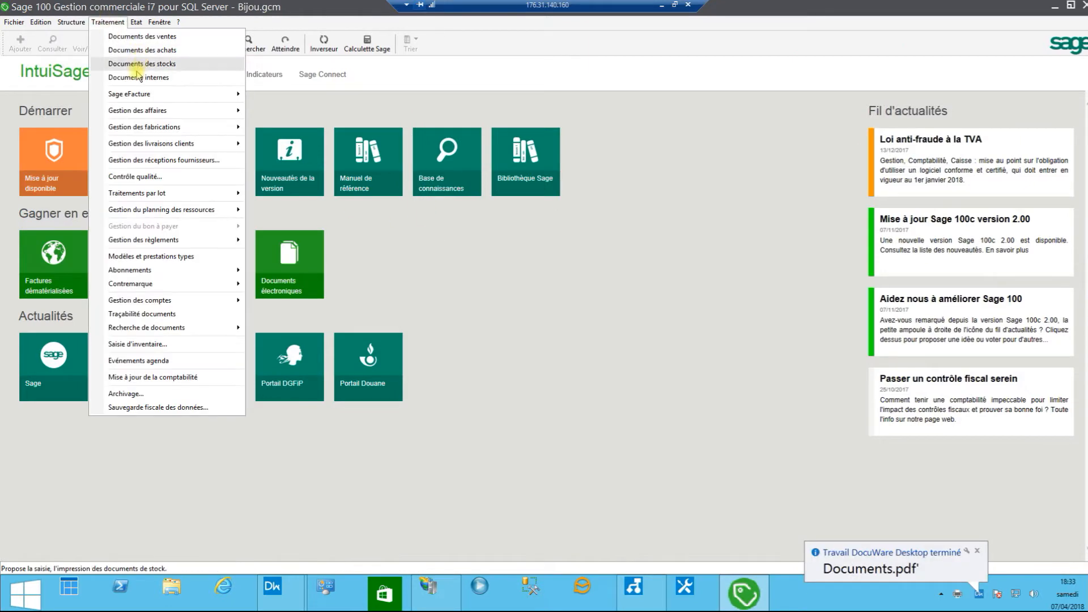
click(148, 37)
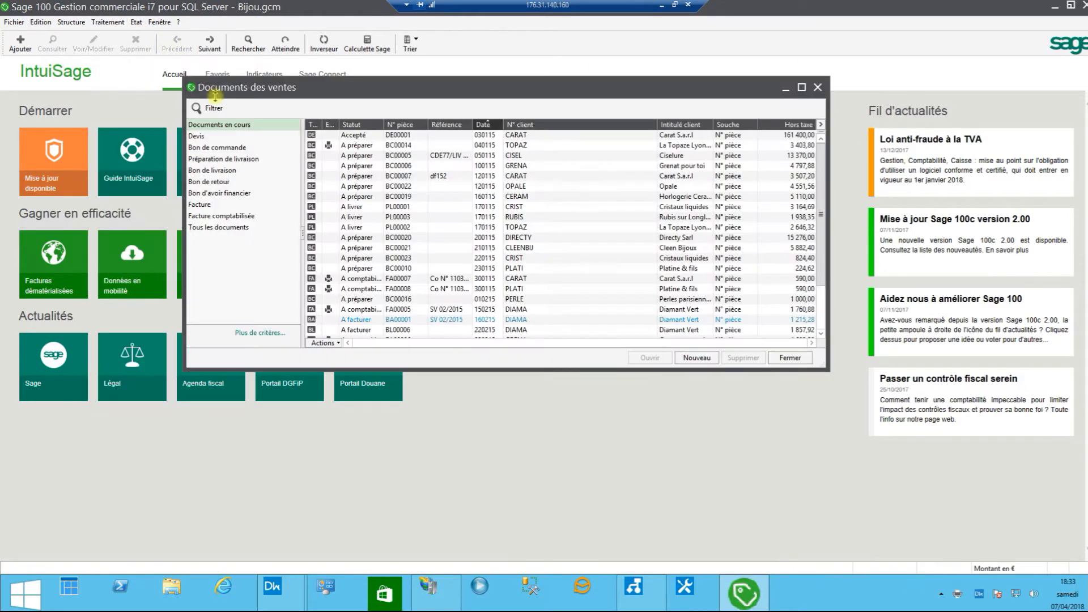
click(231, 205)
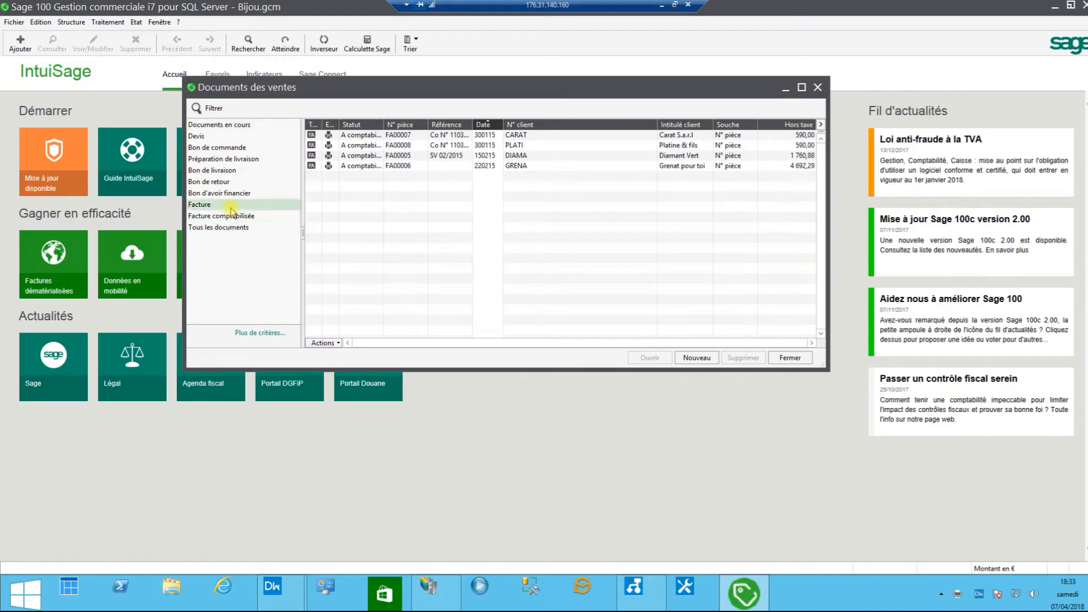
click(414, 135)
shift+click(413, 165)
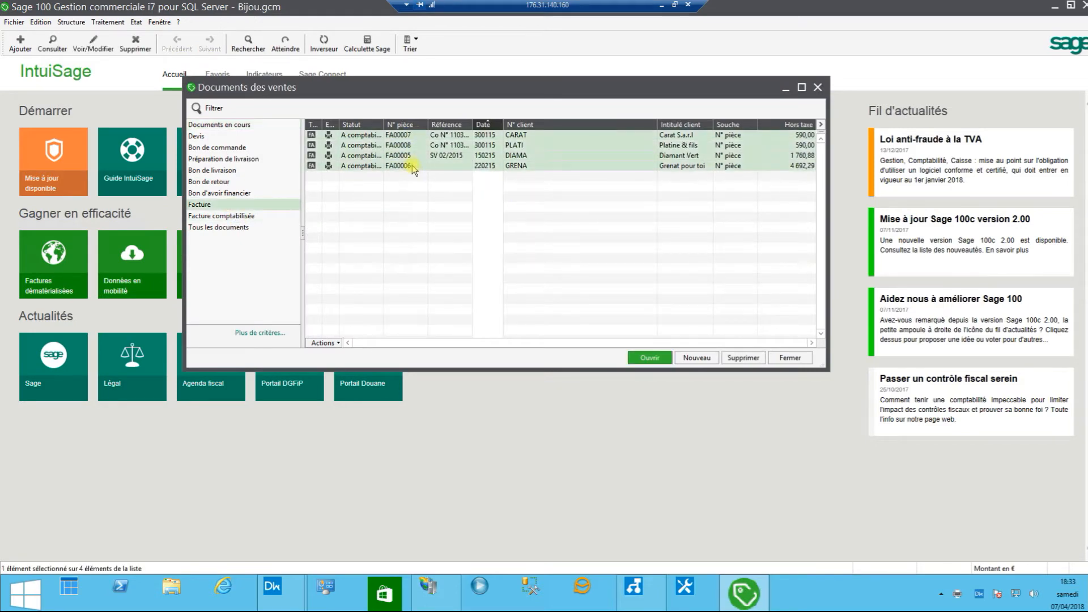
Print the selected invoices to DocuWare Printer with the Facture TTC.bgc template
right_click(450, 155)
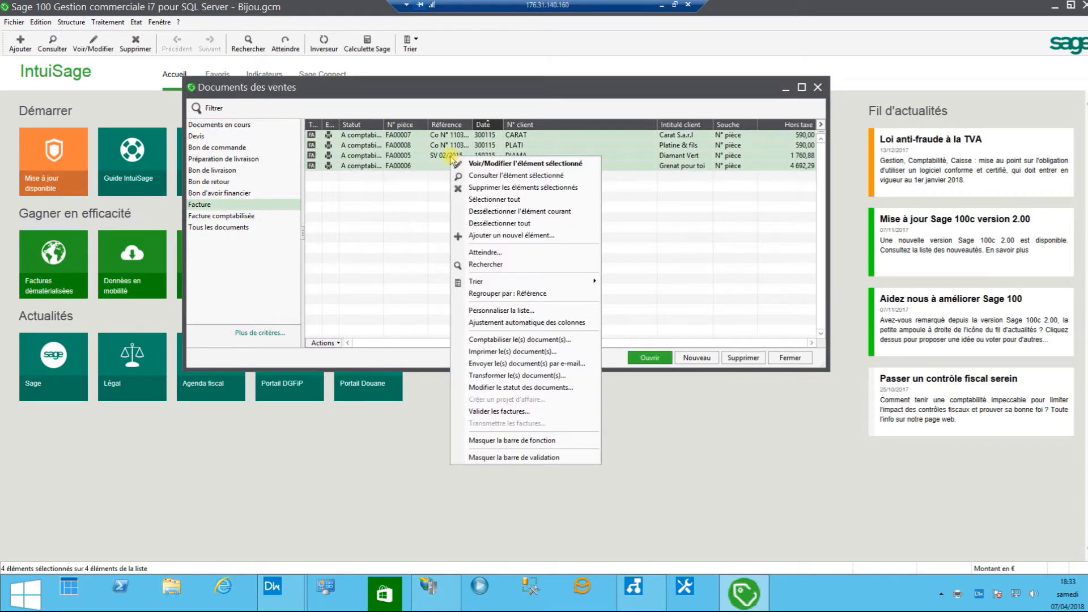
click(521, 352)
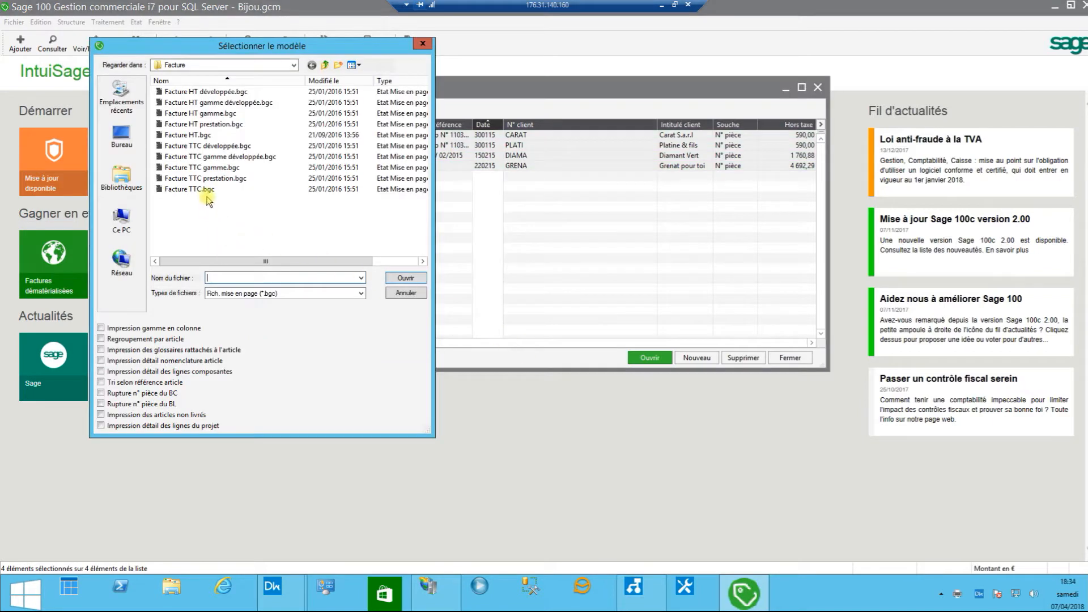
click(190, 189)
click(407, 279)
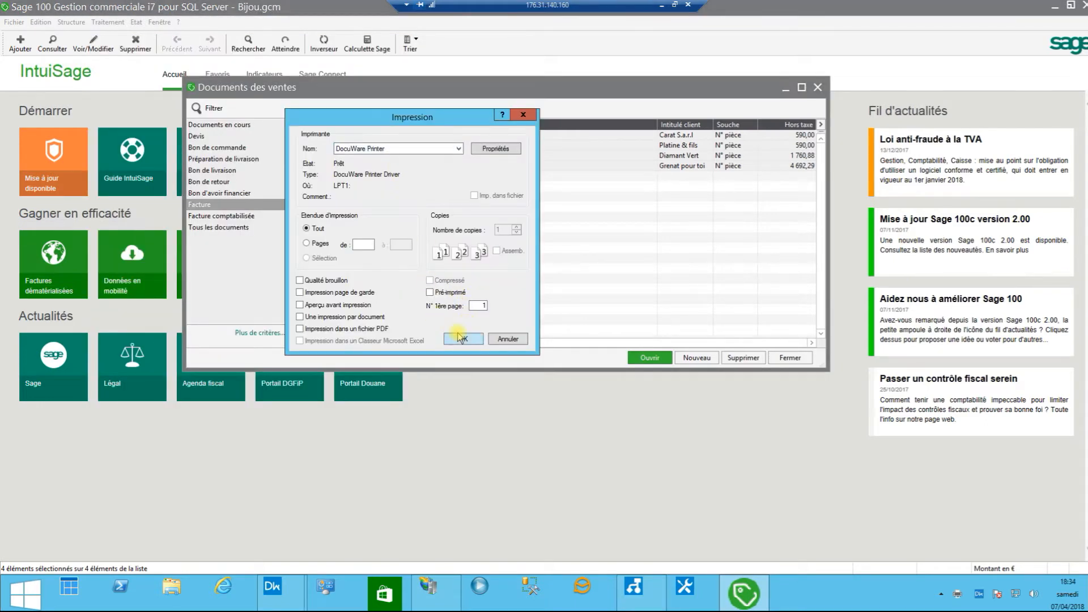
click(462, 339)
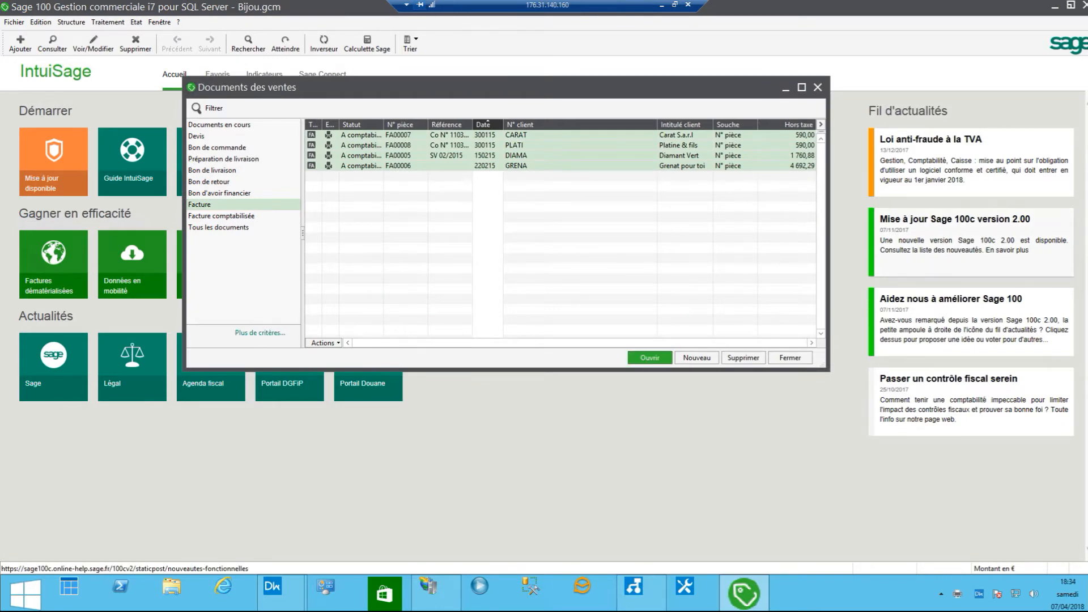
Switch to DocuWare and search the Gestion & comptabilité cabinet for documents of type Facture sortante
key(alt+Tab)
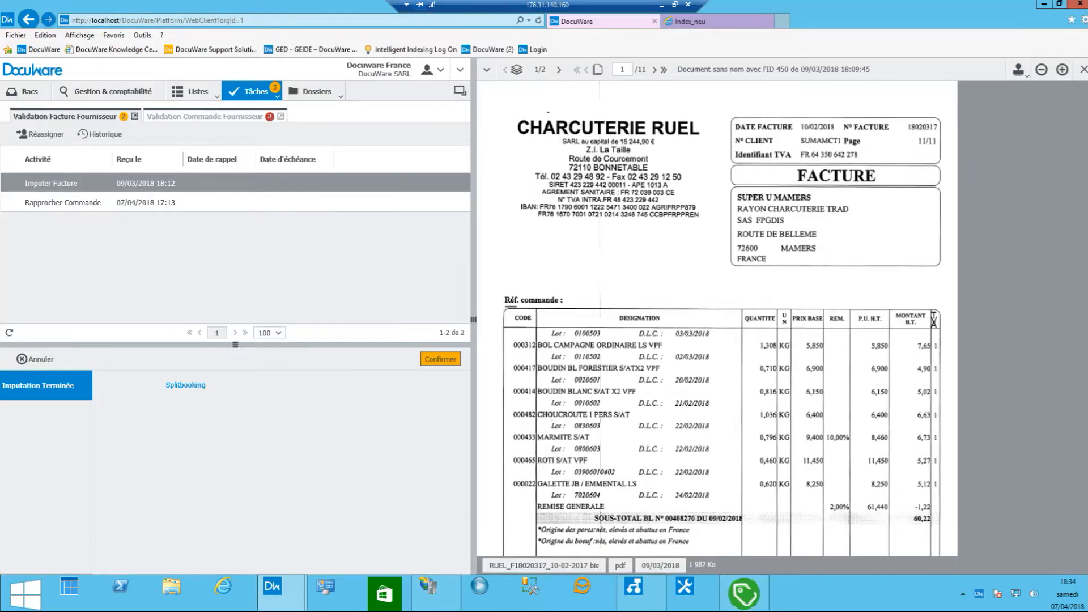
click(82, 91)
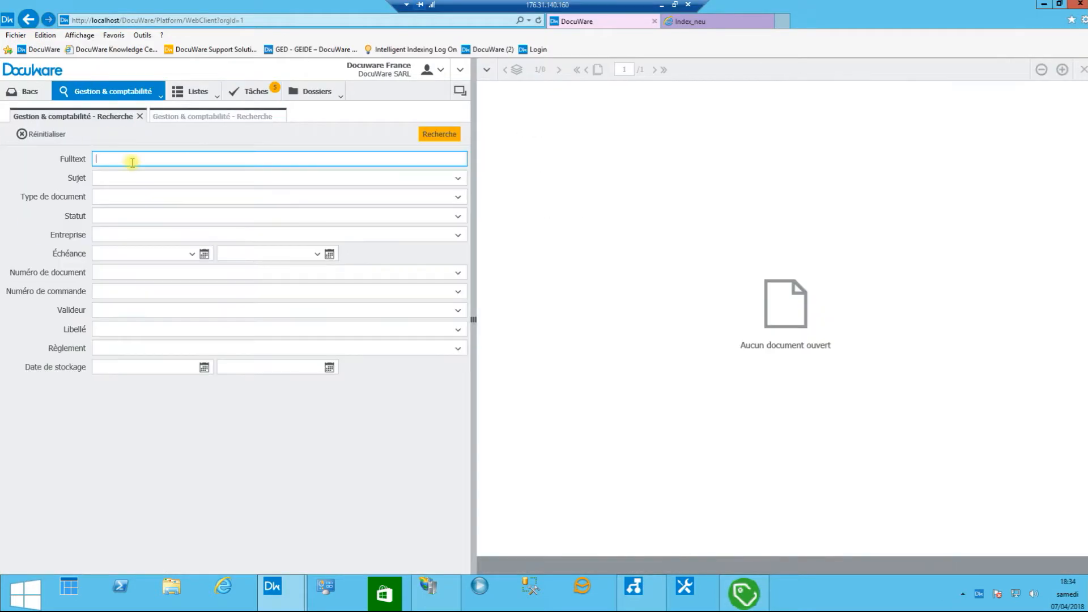
click(104, 196)
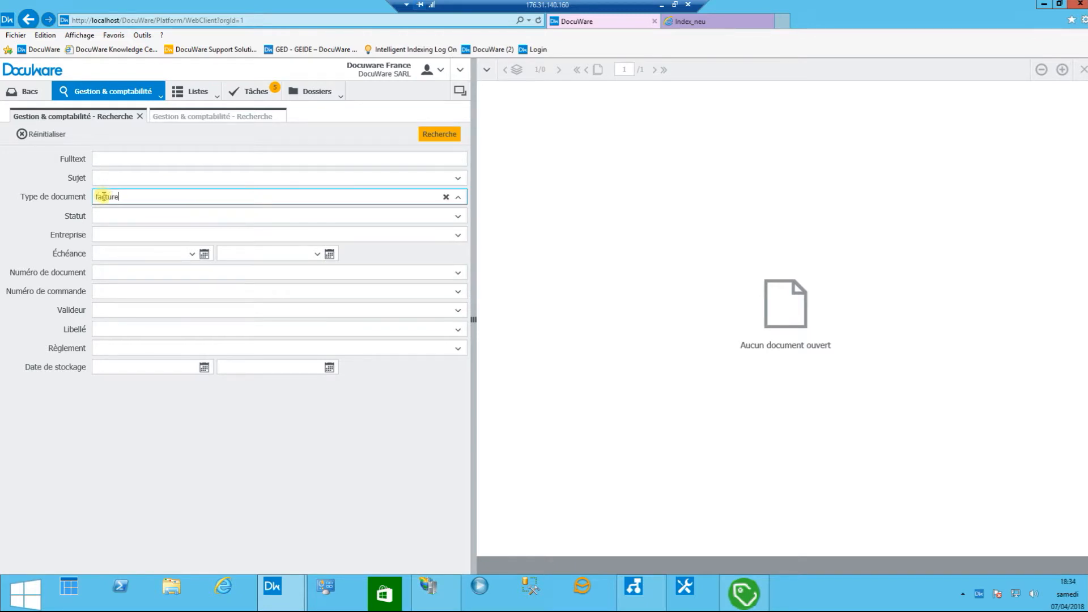
text(facture)
click(153, 263)
click(429, 134)
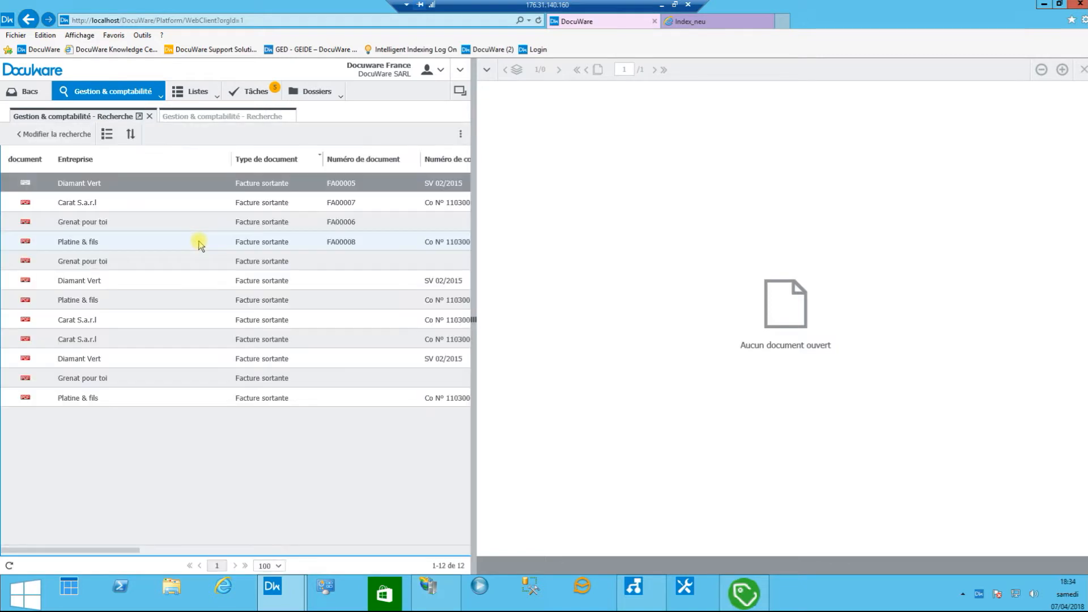
View the archived Diamant Vert and Carat S.a.r.l invoices and examine the order number, status, date and amount columns
click(219, 183)
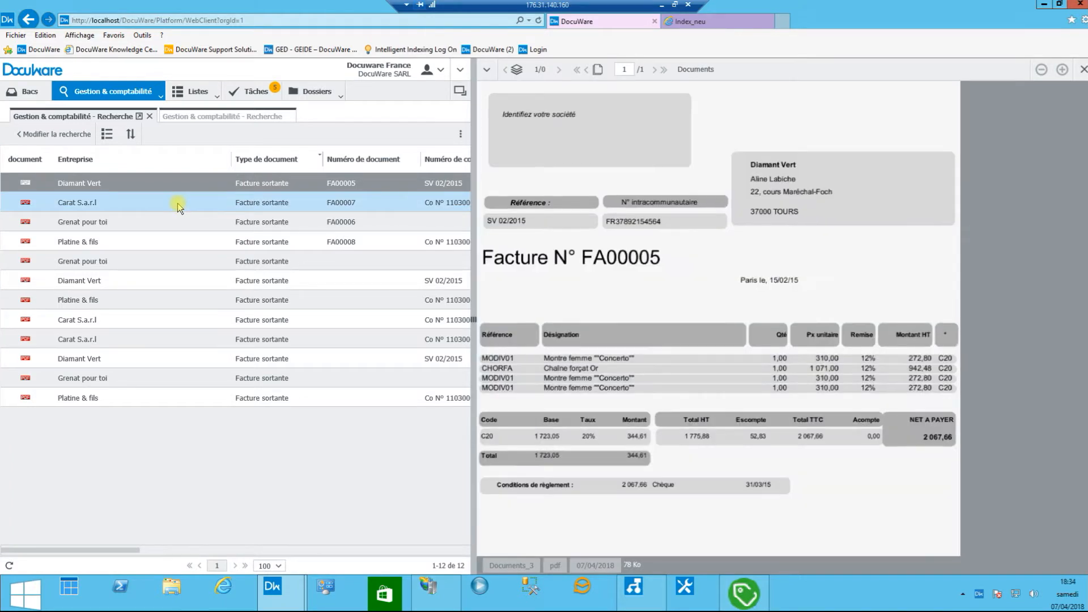
click(178, 203)
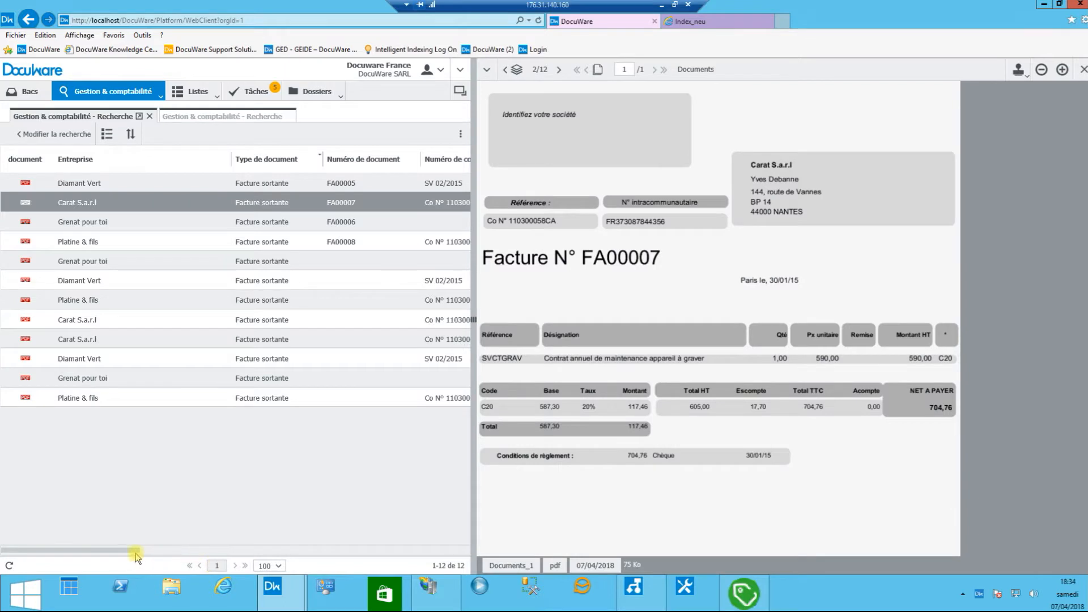
drag(136, 555, 316, 560)
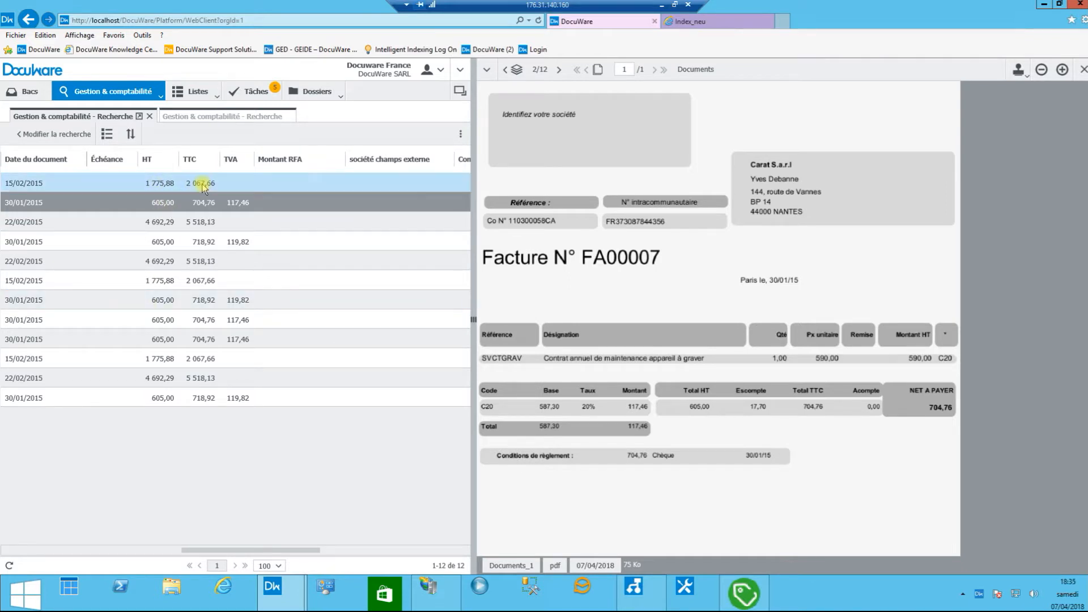
drag(255, 545, 198, 549)
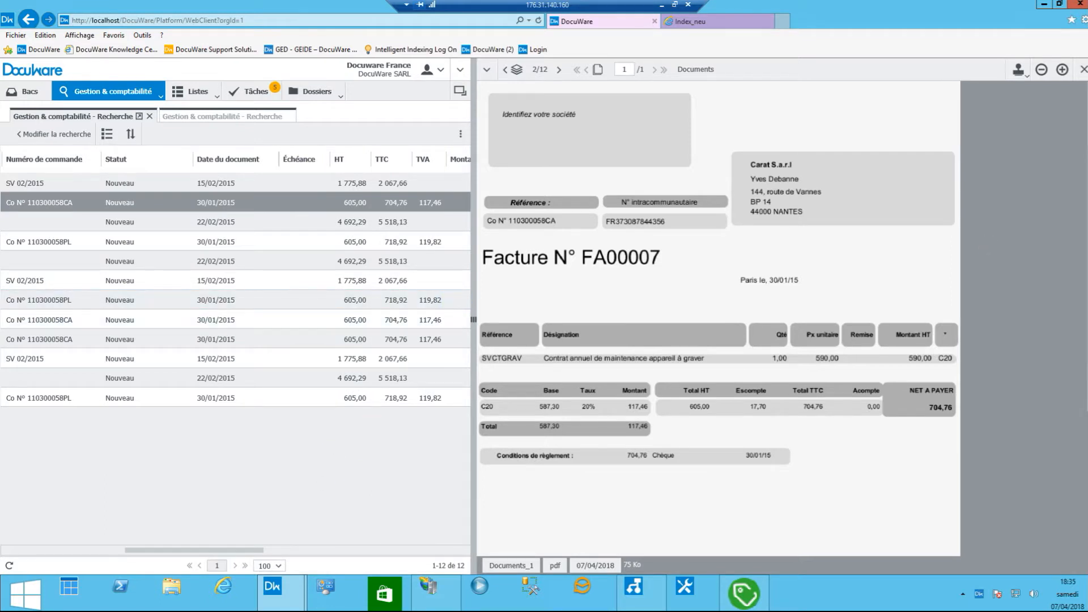
Open the Facture sortante printer configuration for editing in the DocuWare configurations
click(459, 69)
click(375, 91)
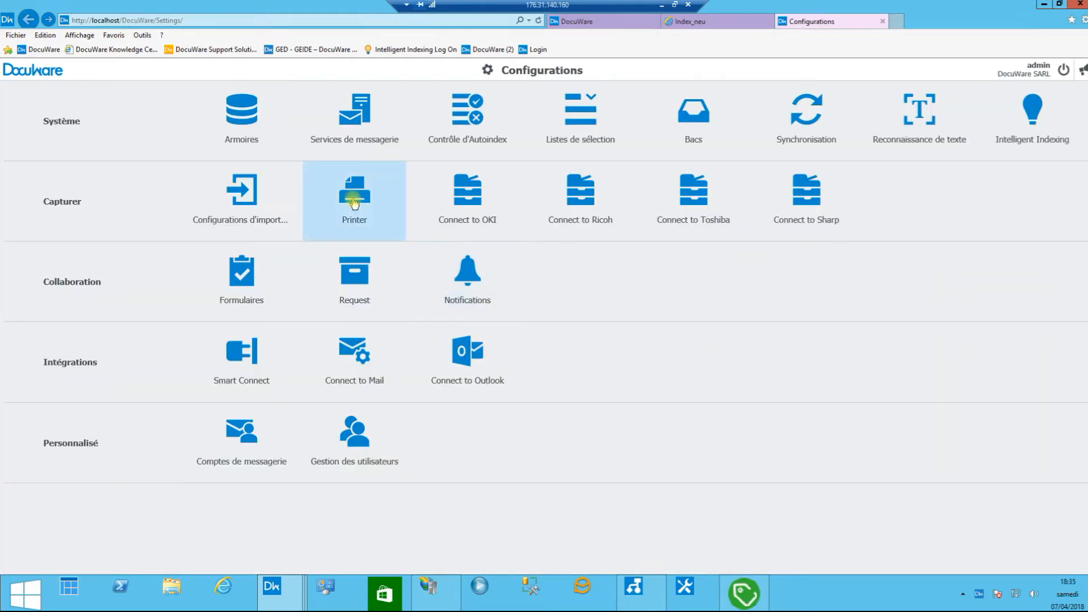
click(353, 201)
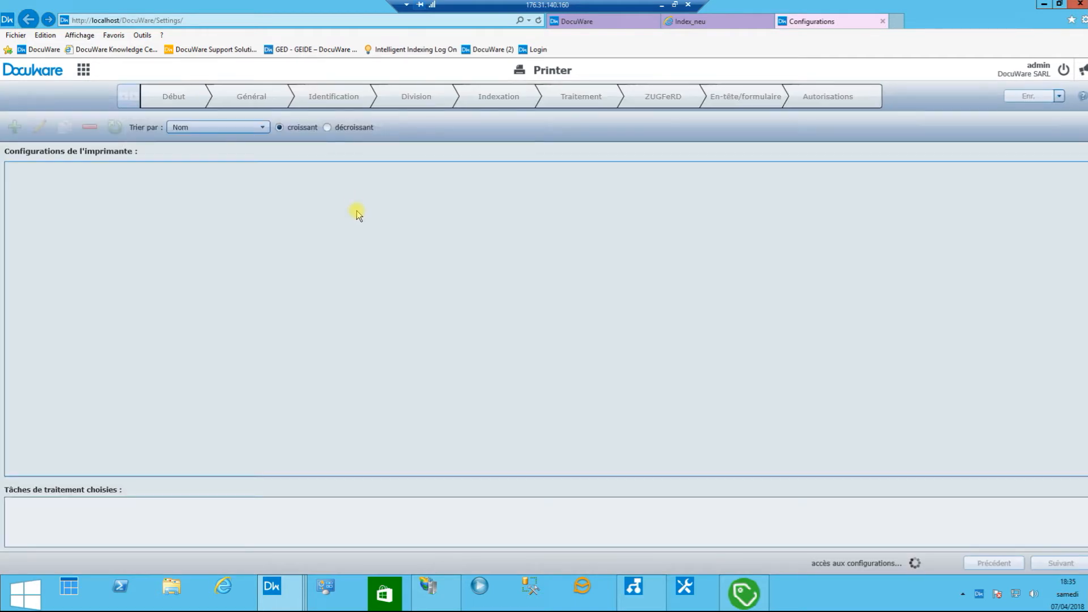
click(349, 218)
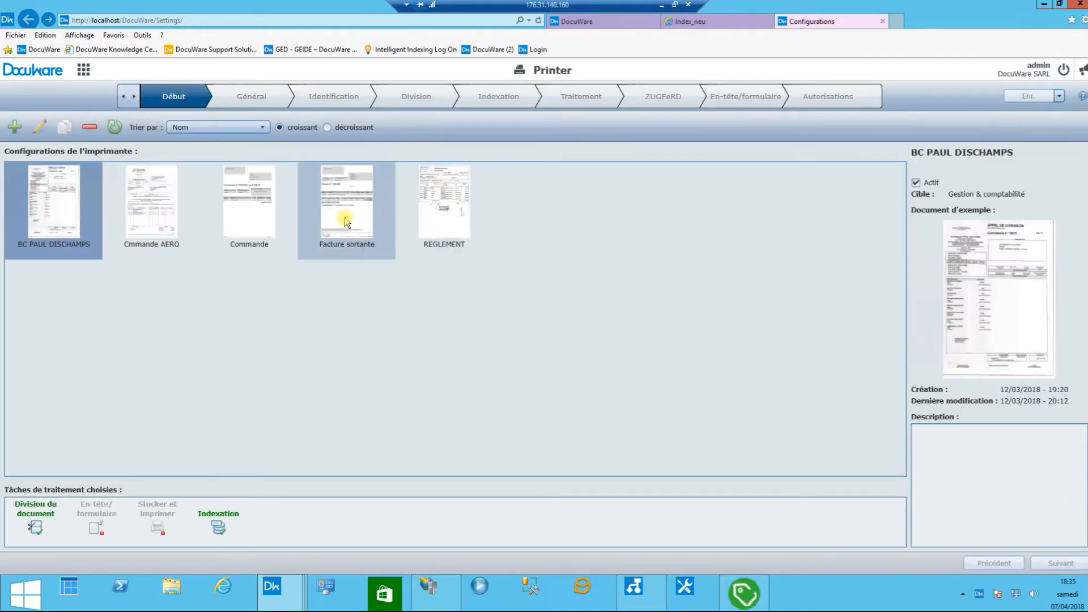
click(38, 128)
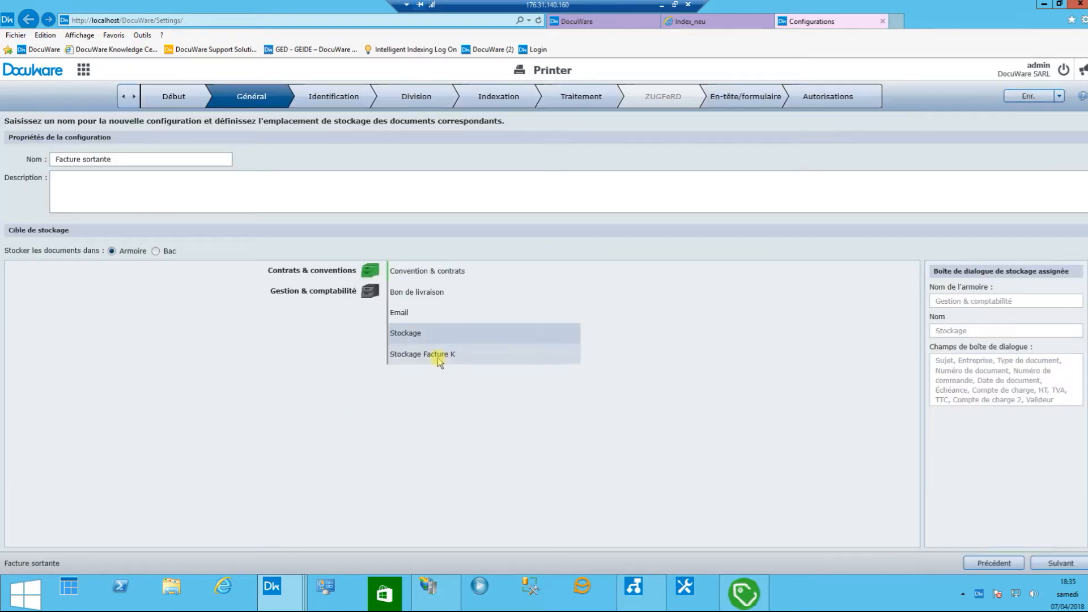
Examine the Indexation settings of the Facture sortante configuration with all connections between reading zones and fields displayed
click(499, 98)
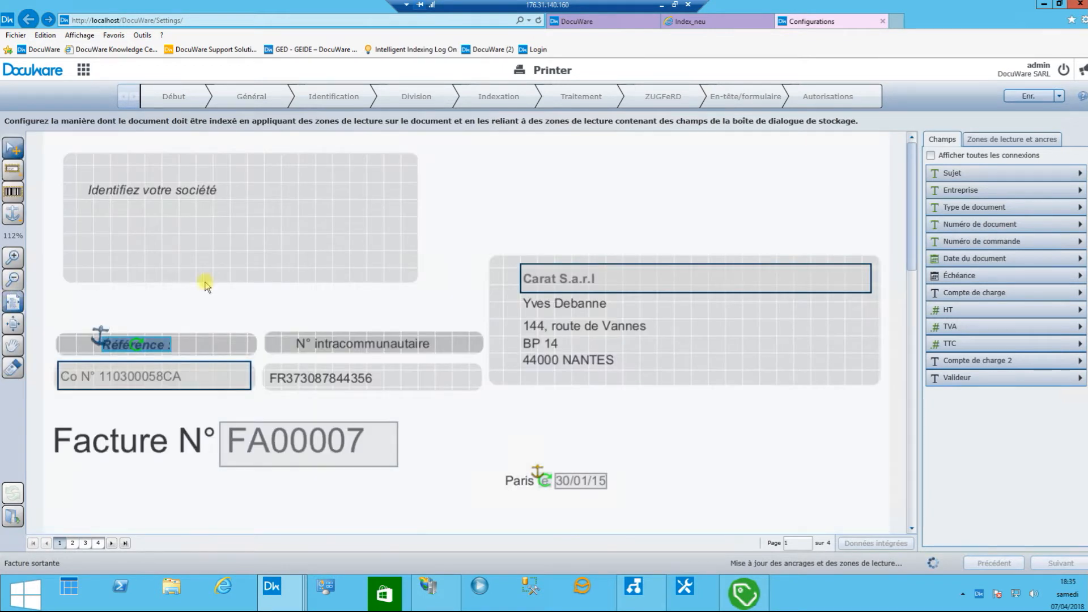
click(13, 299)
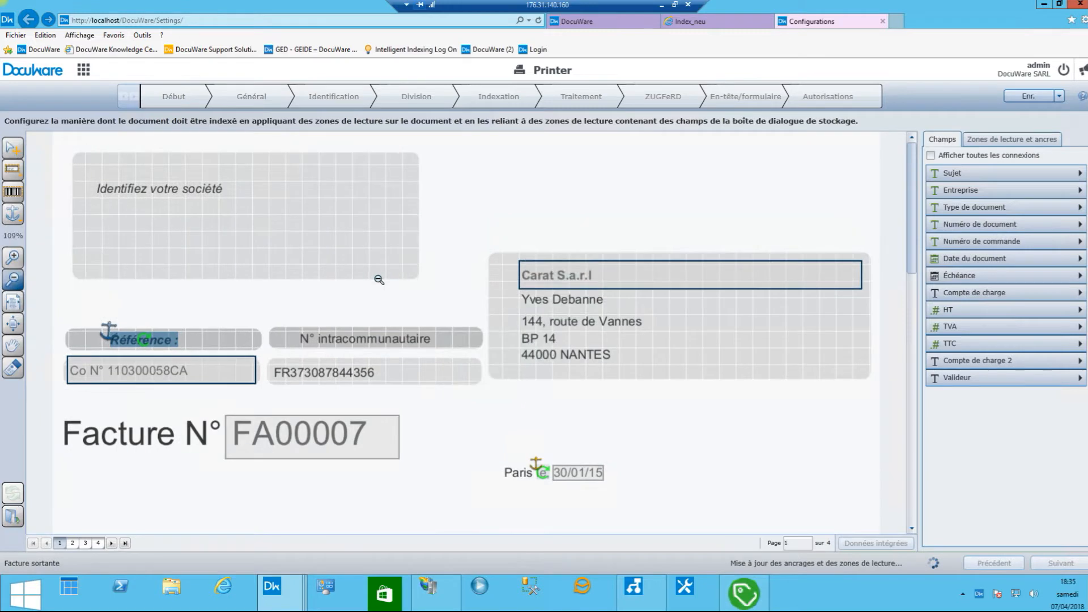
click(379, 280)
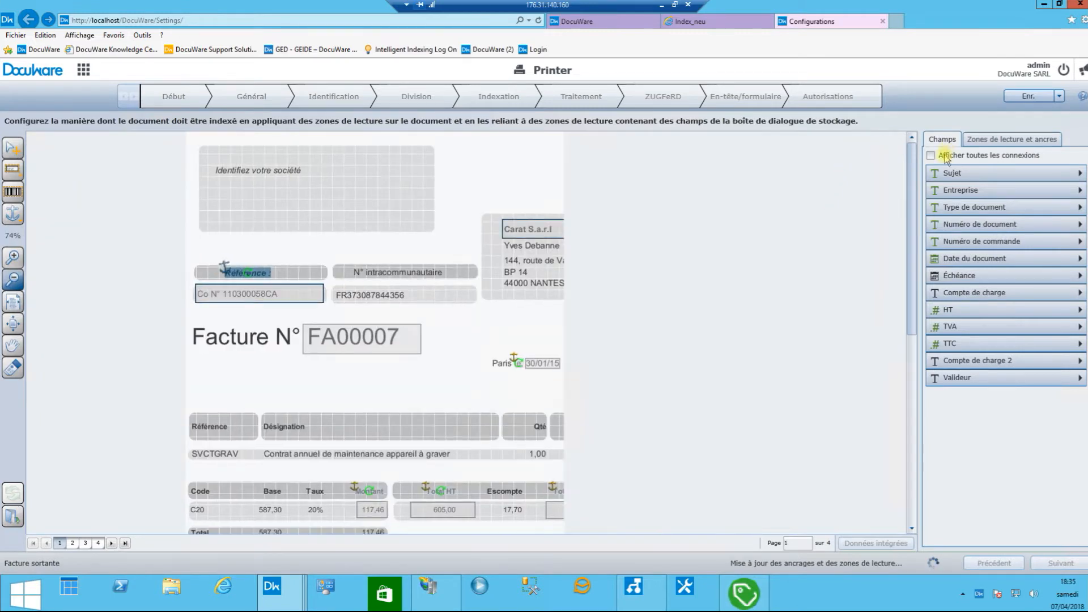
click(932, 157)
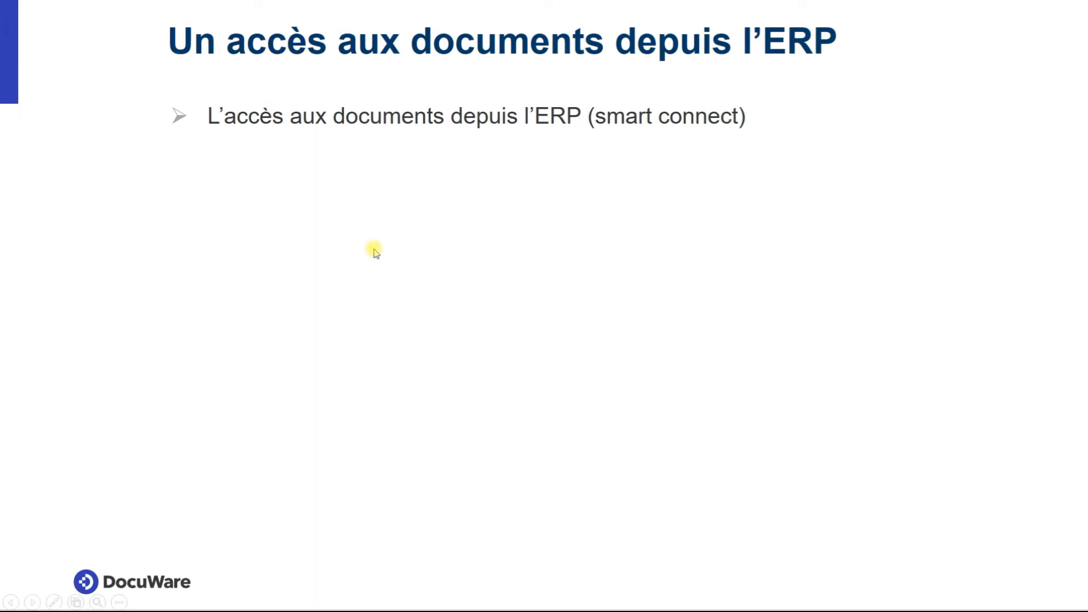
click(374, 249)
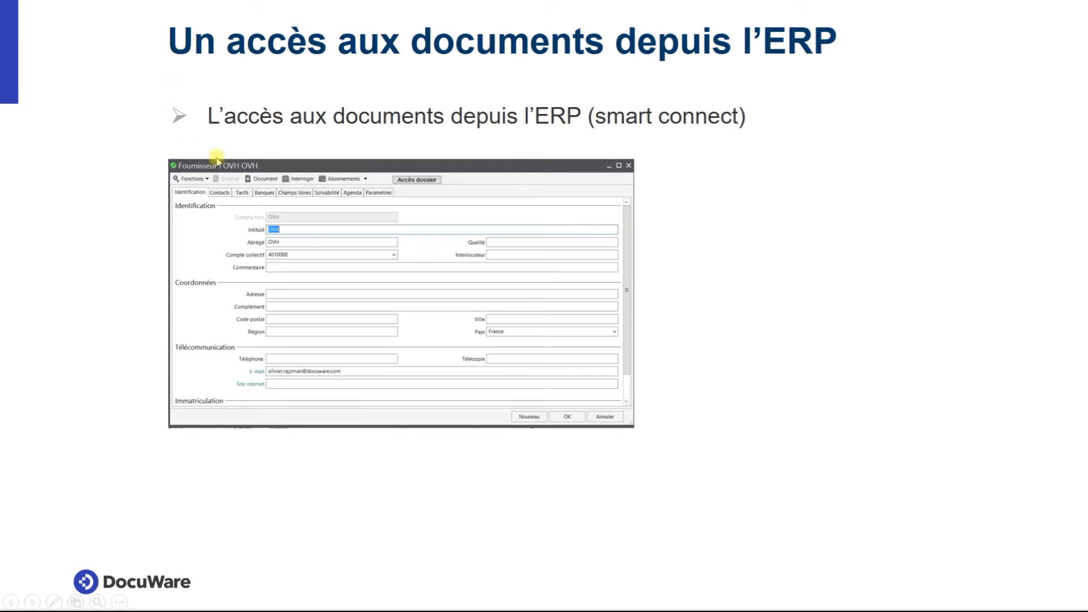
click(330, 265)
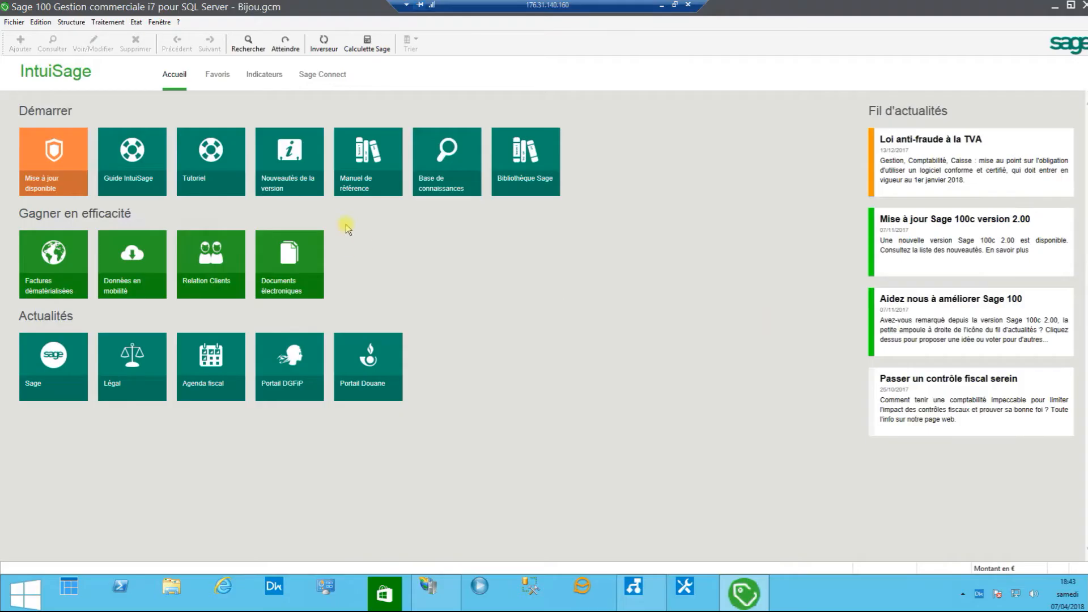
Open the Youcanbookme supplier record and view its archived DocuWare documents directly from the record
click(72, 22)
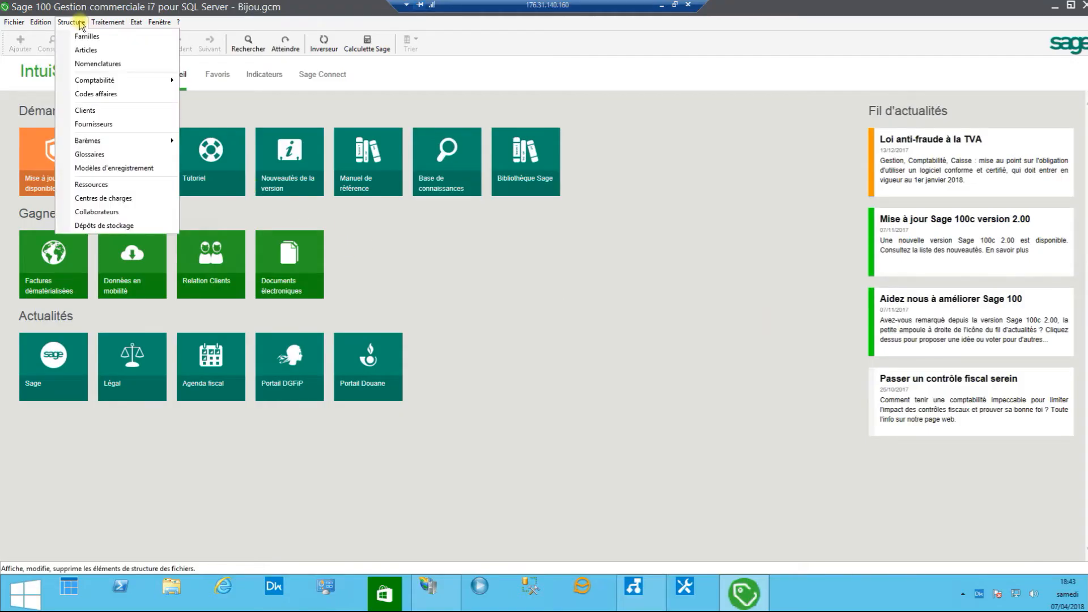
click(88, 123)
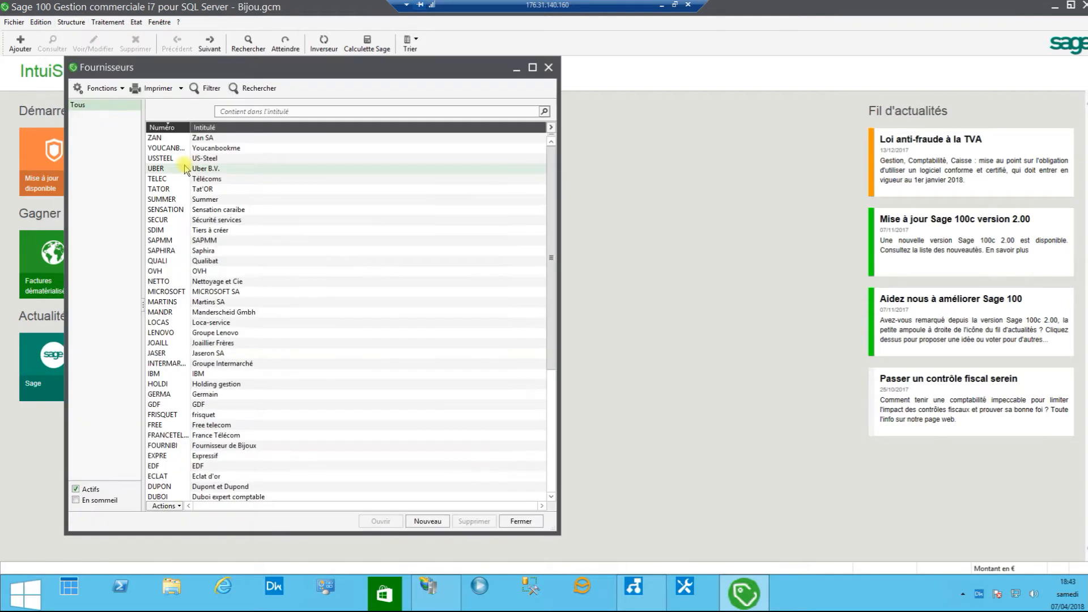
double_click(185, 148)
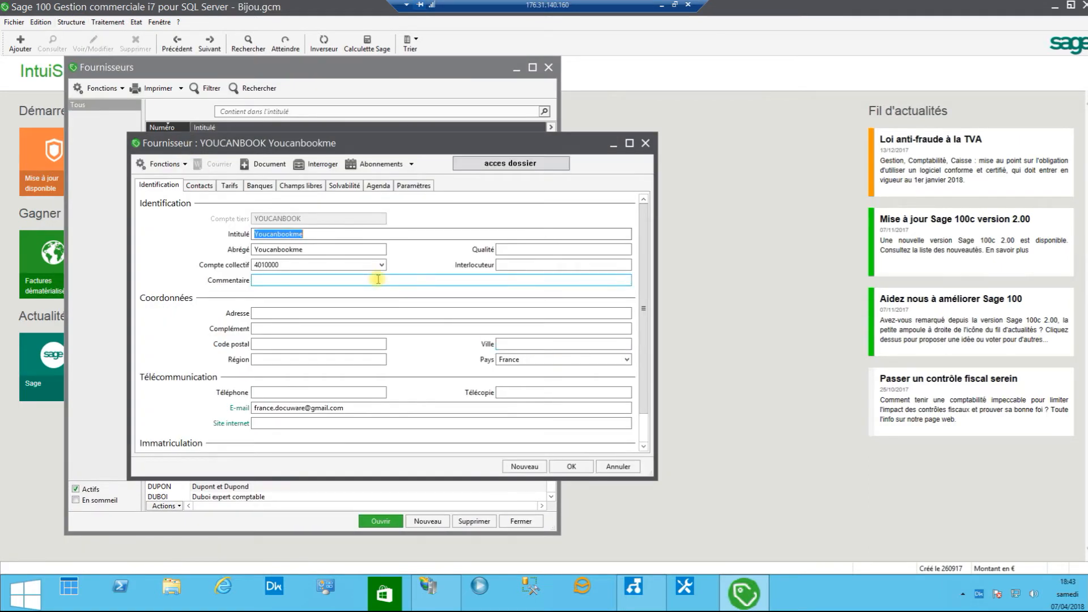
drag(486, 145, 597, 134)
click(638, 152)
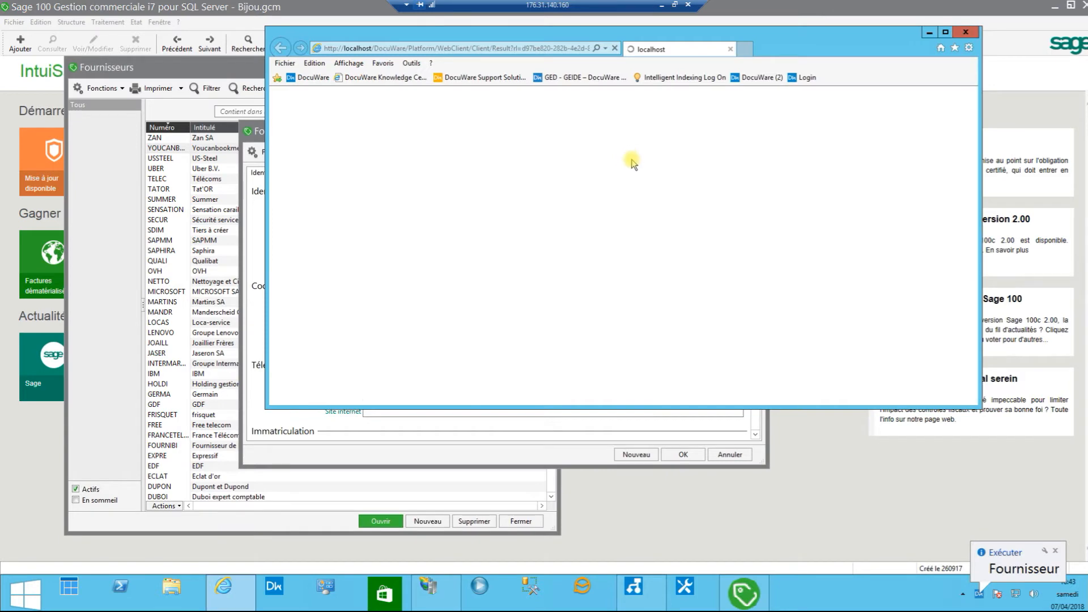
double_click(499, 170)
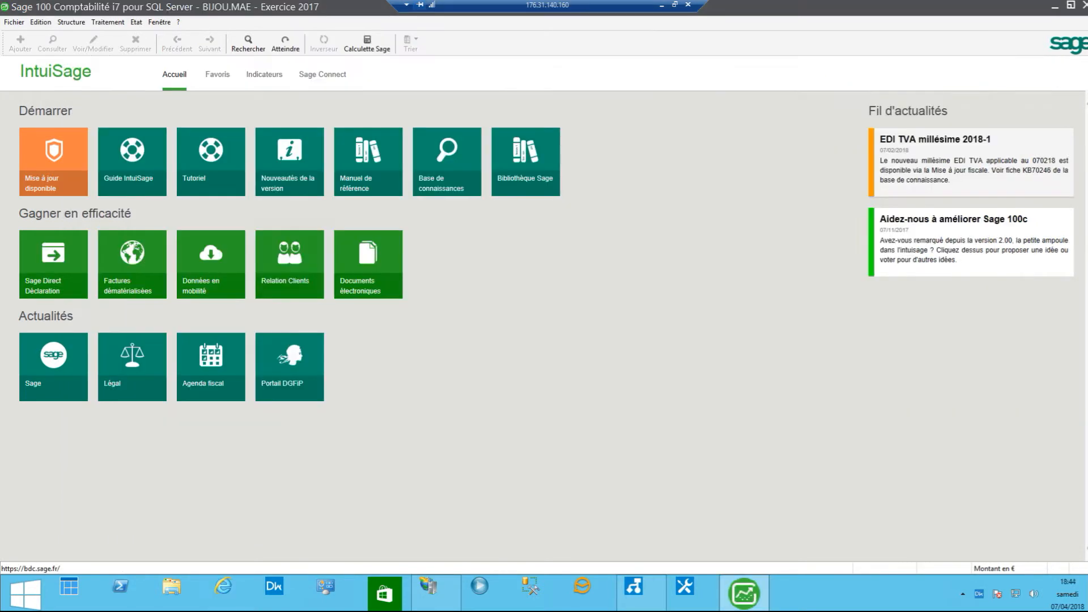
Open the Achats journal for oct.17, select the first Youcanbookme entry and view its archived invoice
click(106, 25)
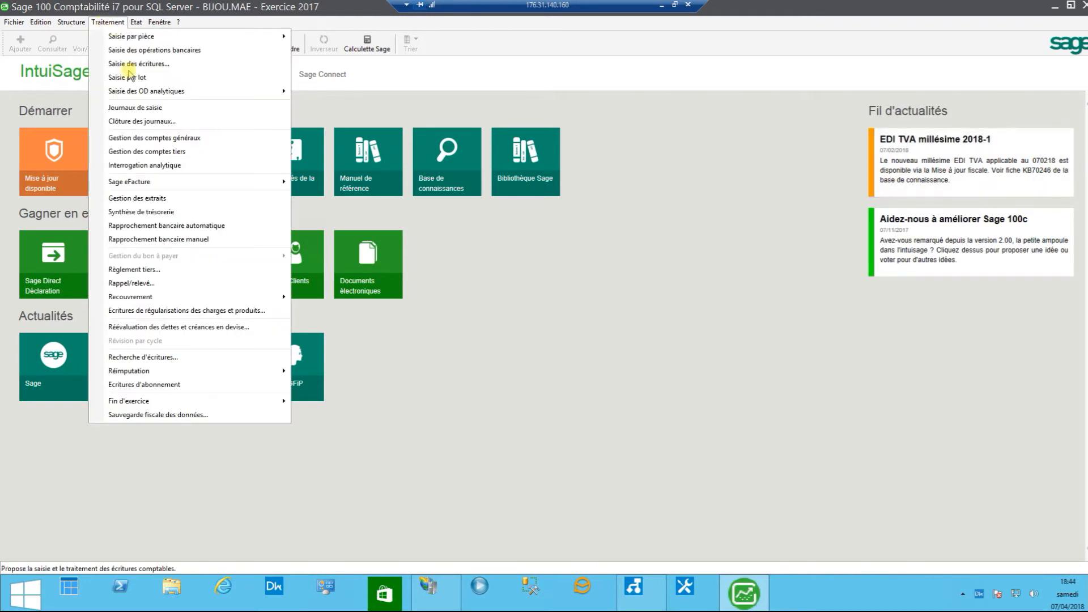
click(132, 108)
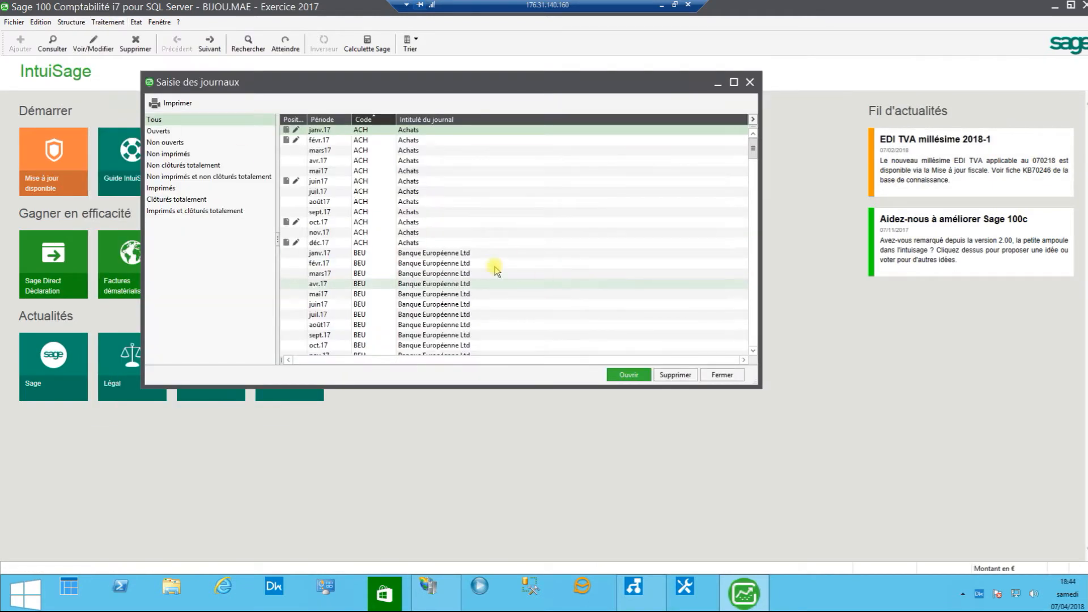
double_click(408, 224)
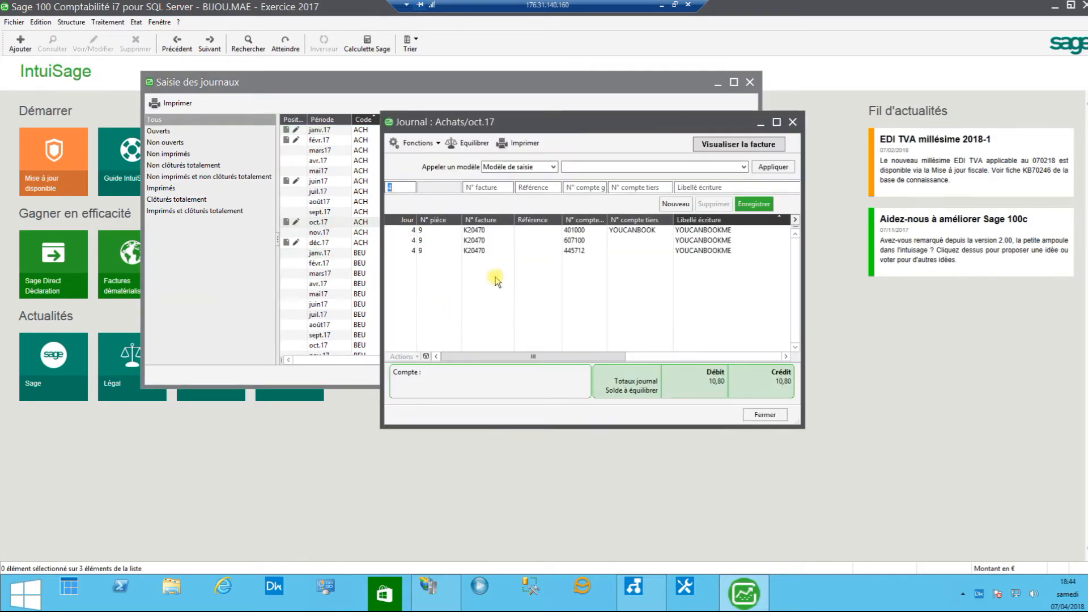
click(495, 232)
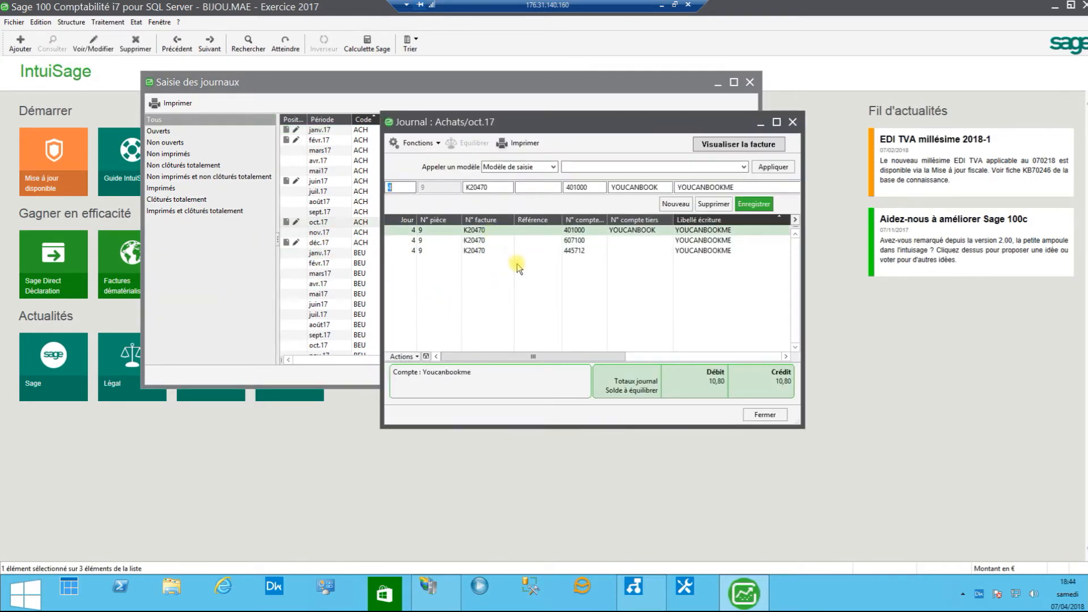
click(739, 146)
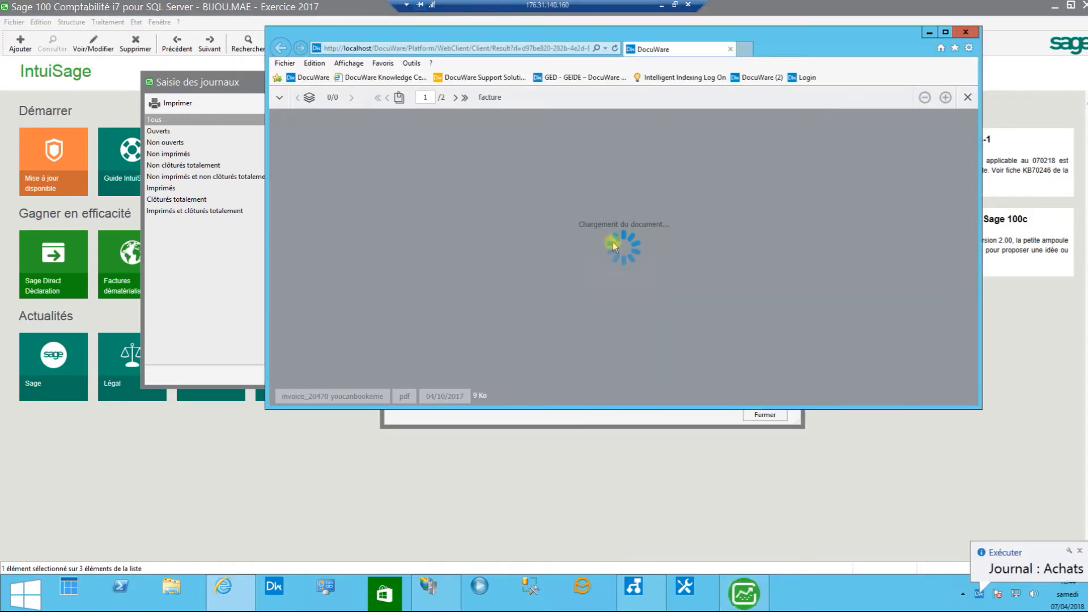
scroll(730, 223, down, 3)
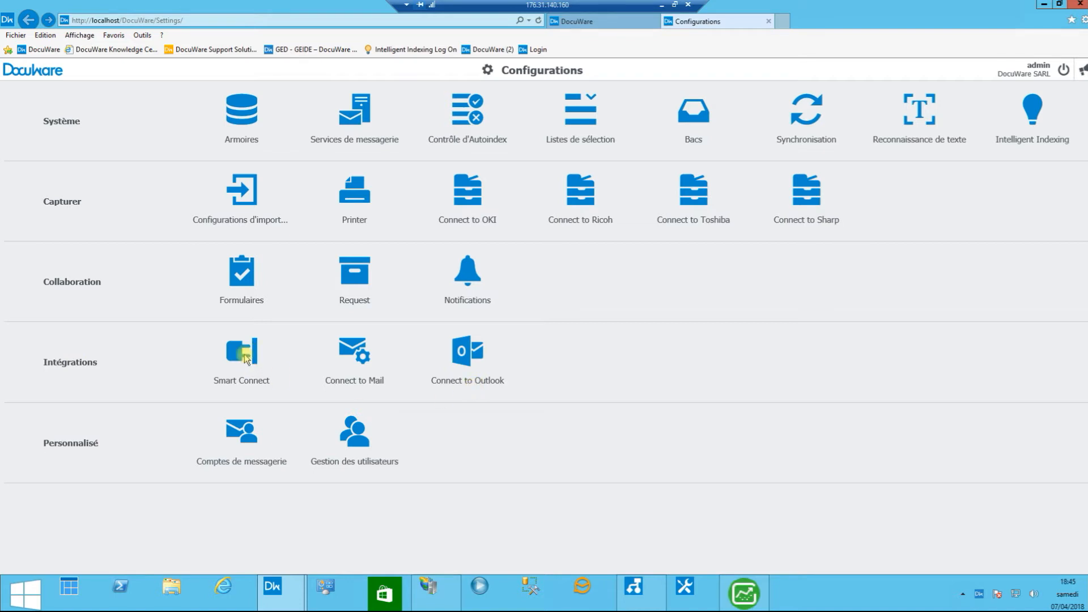
Open the Journal : Achats configuration in Smart Connect and display all of its field assignments
click(244, 353)
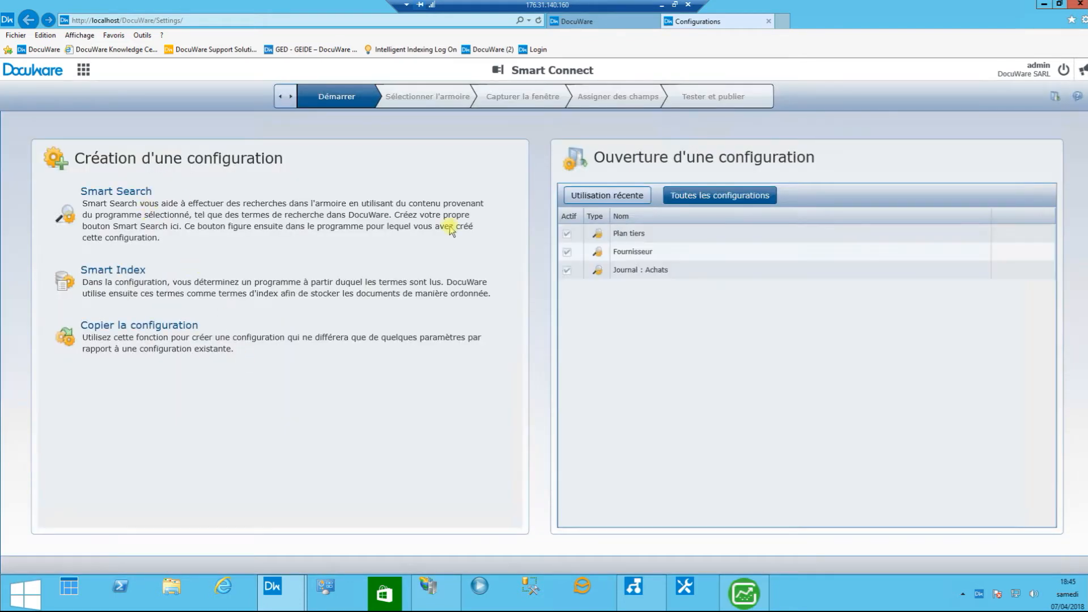
click(648, 254)
double_click(644, 271)
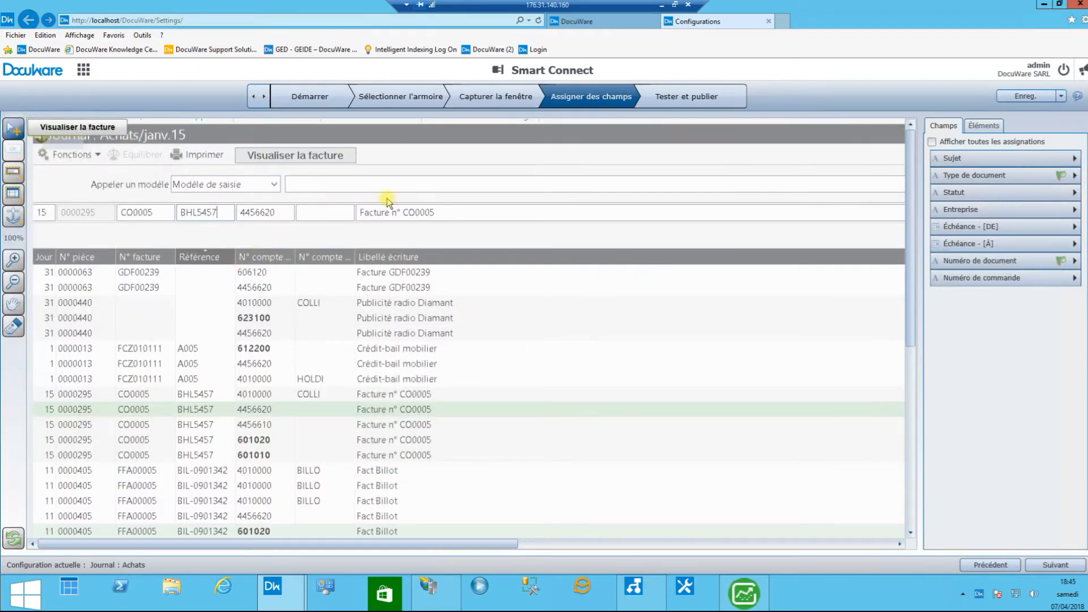
click(932, 142)
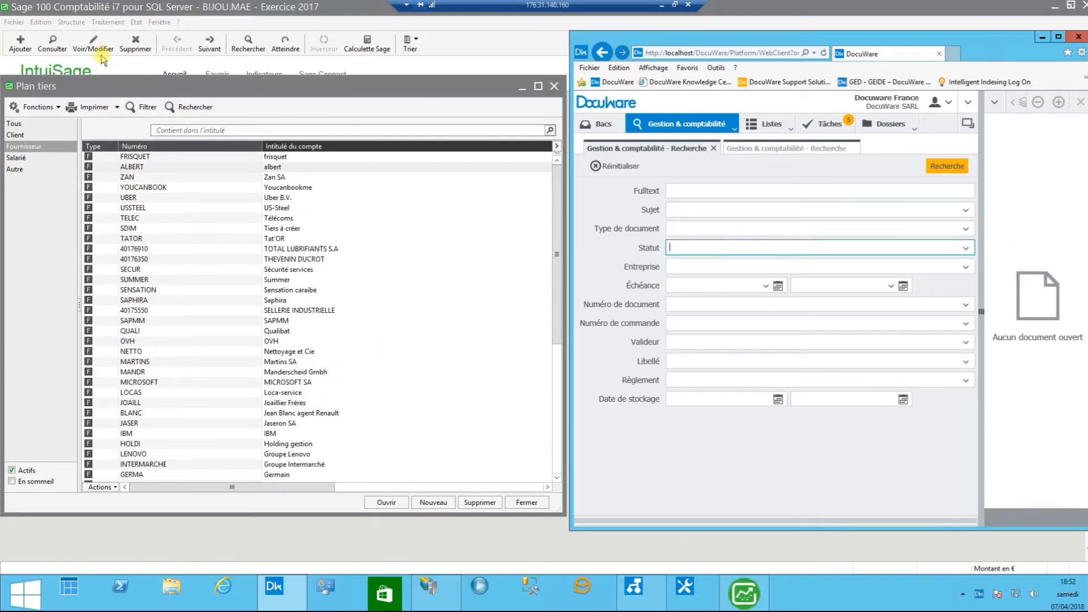
Create a supplier in the Plan tiers with the account code BERTRAND and the title Bertrand
click(431, 503)
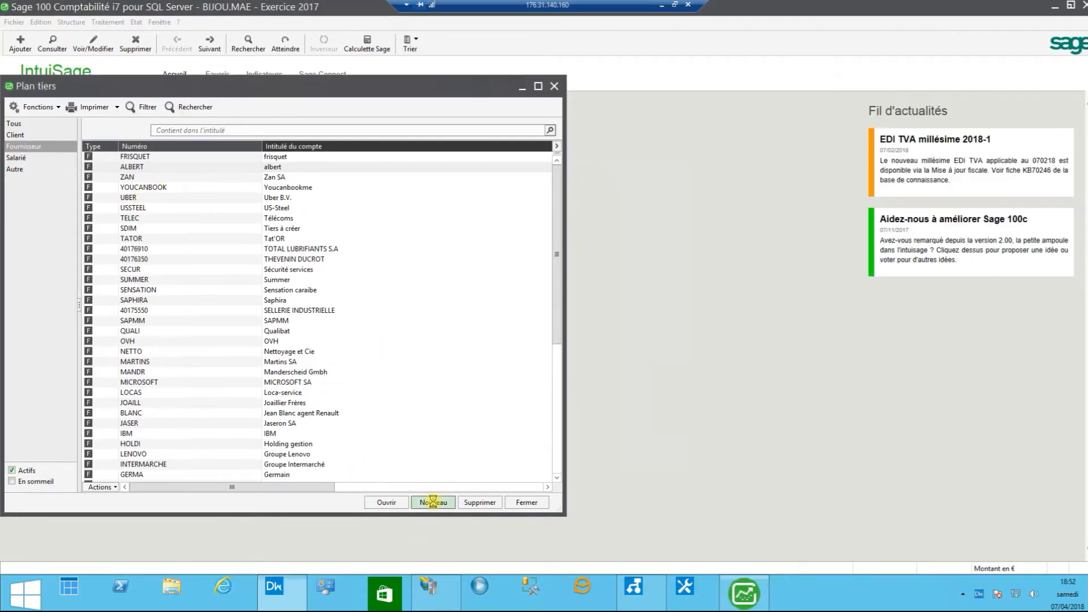
click(333, 241)
text(BERTRAND)
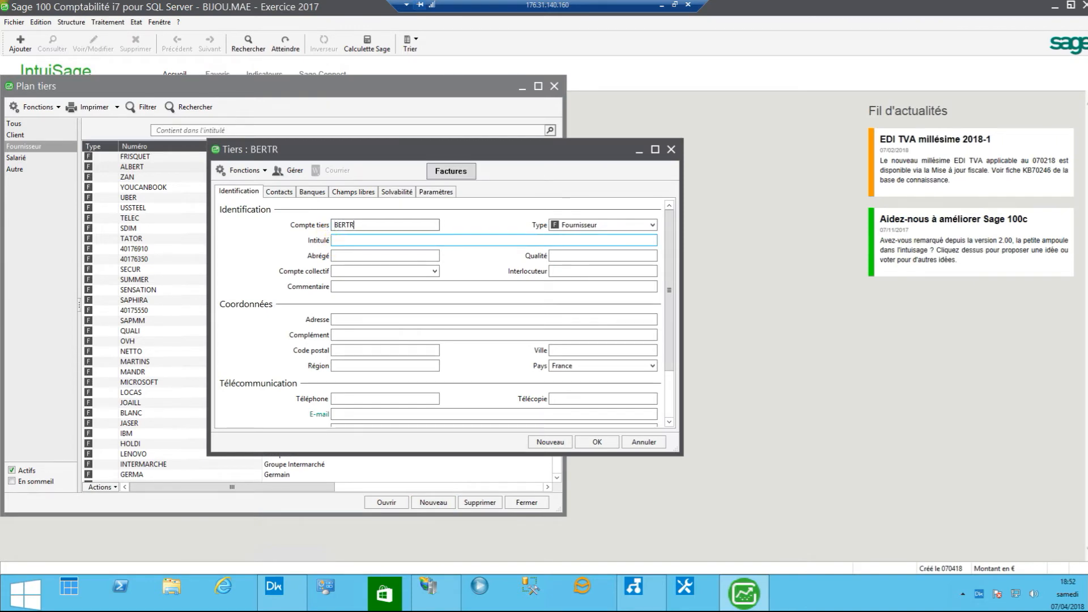
click(340, 241)
text(Bertra)
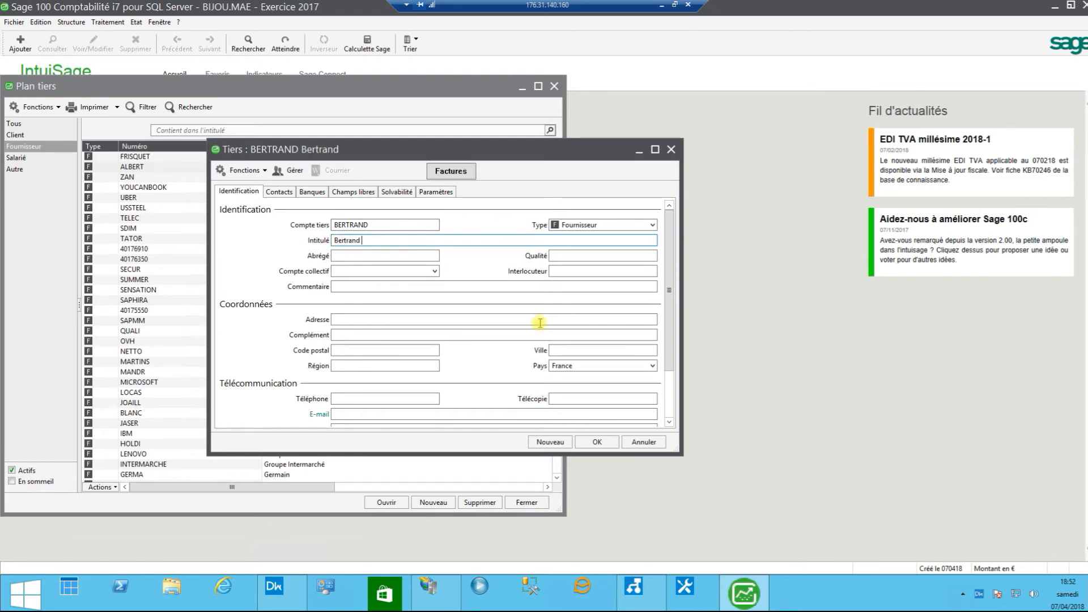
click(589, 442)
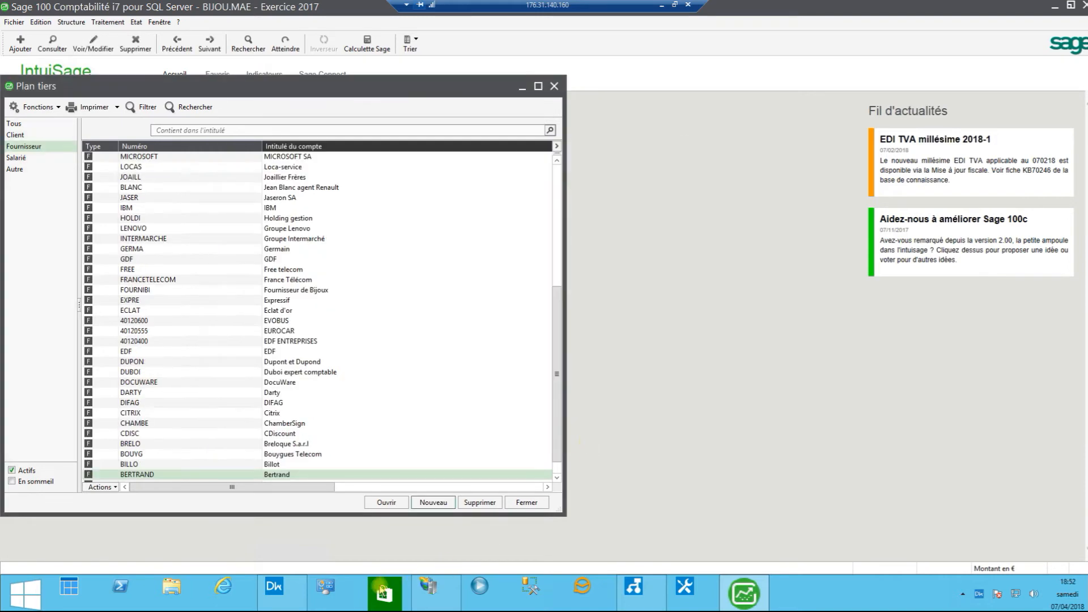
Switch to the DocuWare search form of the Gestion & comptabilité cabinet
click(277, 594)
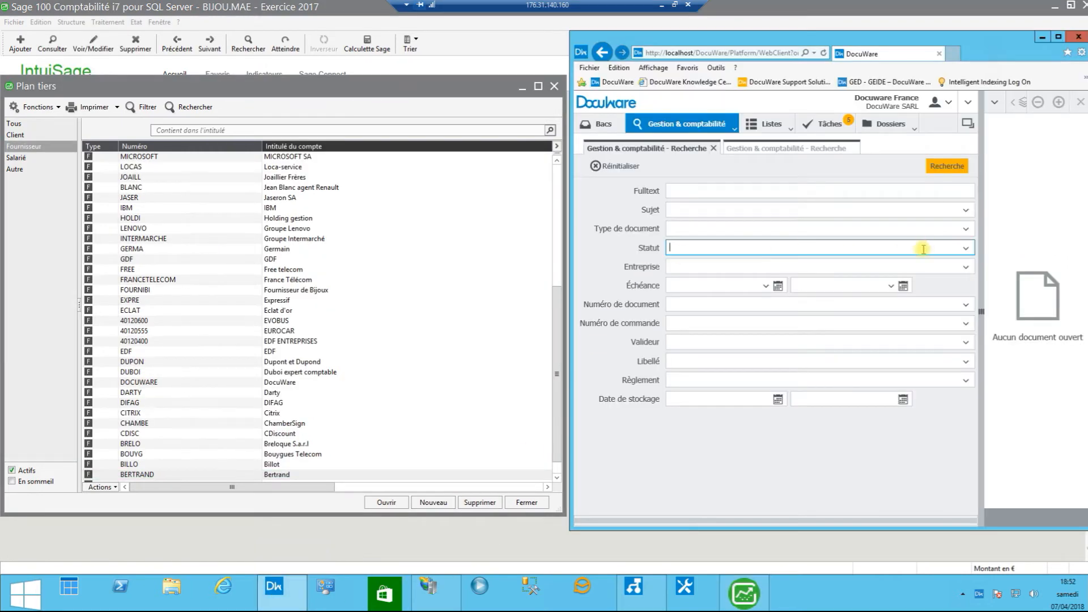
text(Ber)
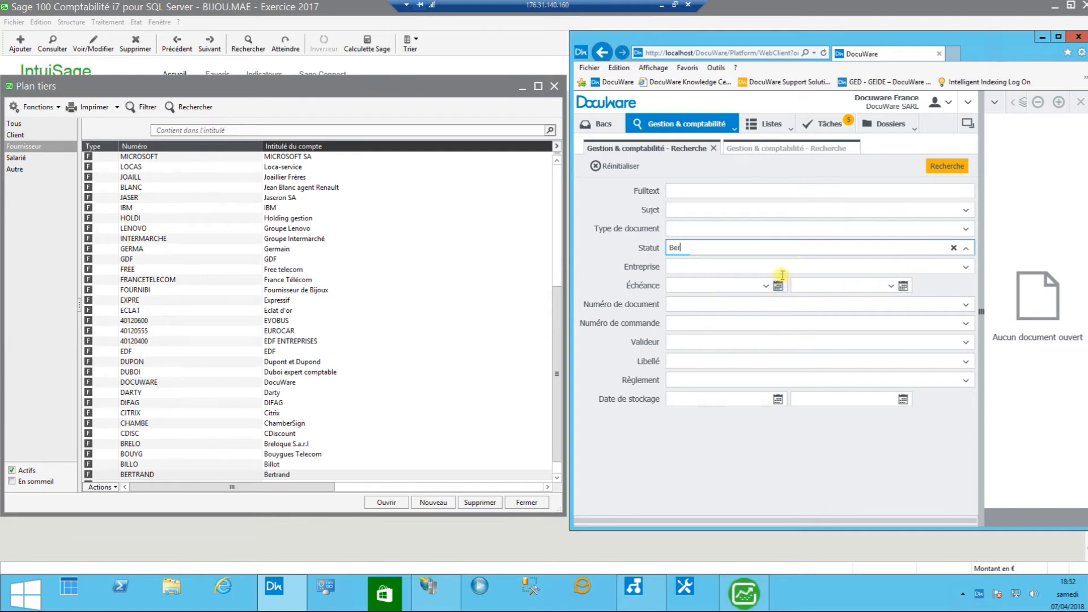
drag(698, 251, 657, 252)
key(BackSpace)
Look up "Ber" in the Entreprise search field and choose Bertrand from the suggestions
click(677, 267)
text(Ber)
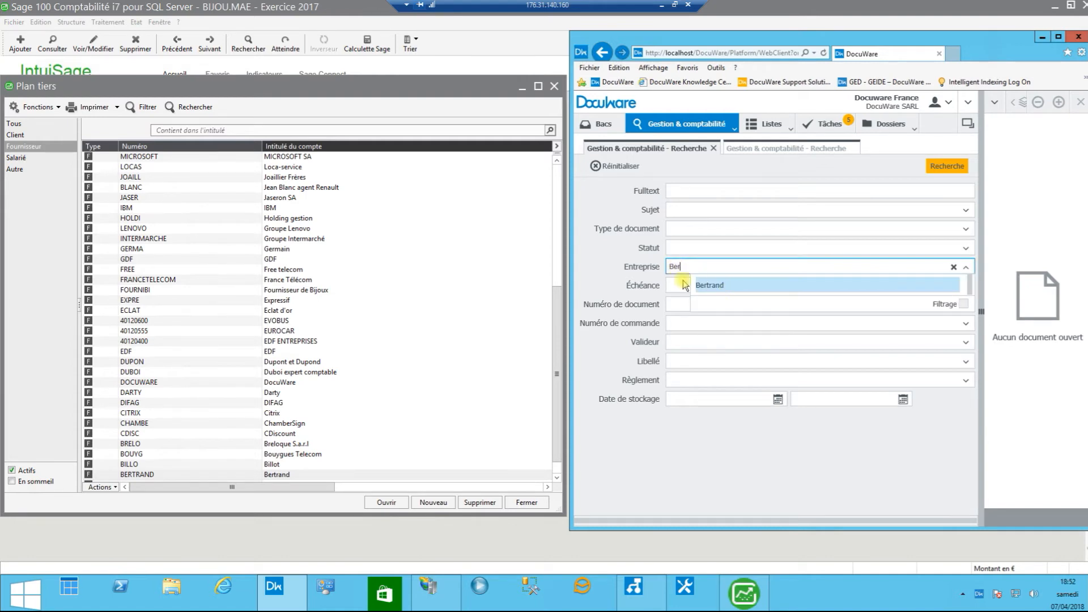
click(711, 287)
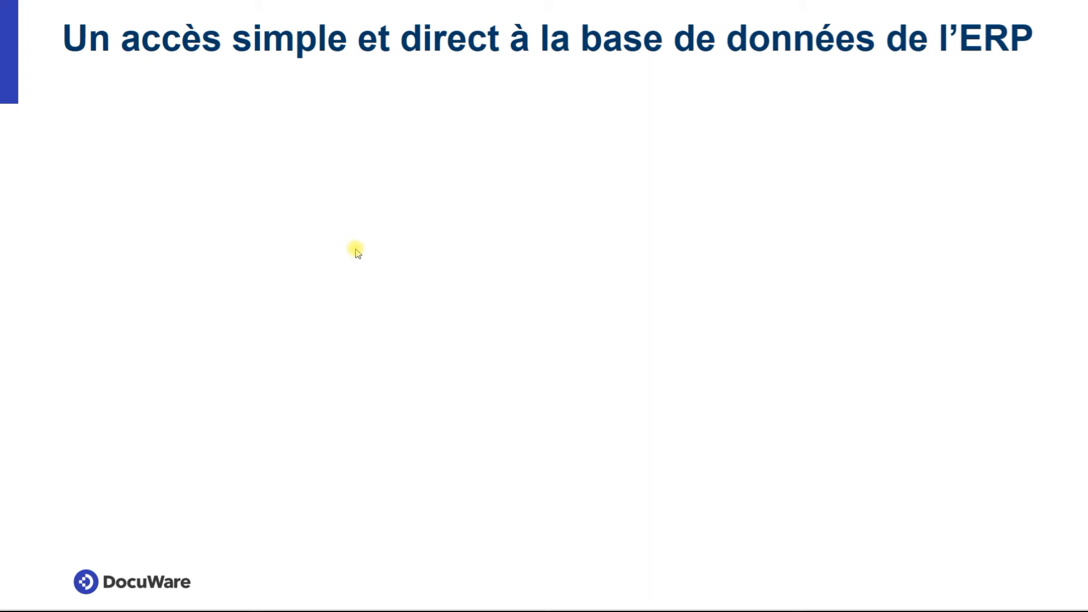
click(348, 259)
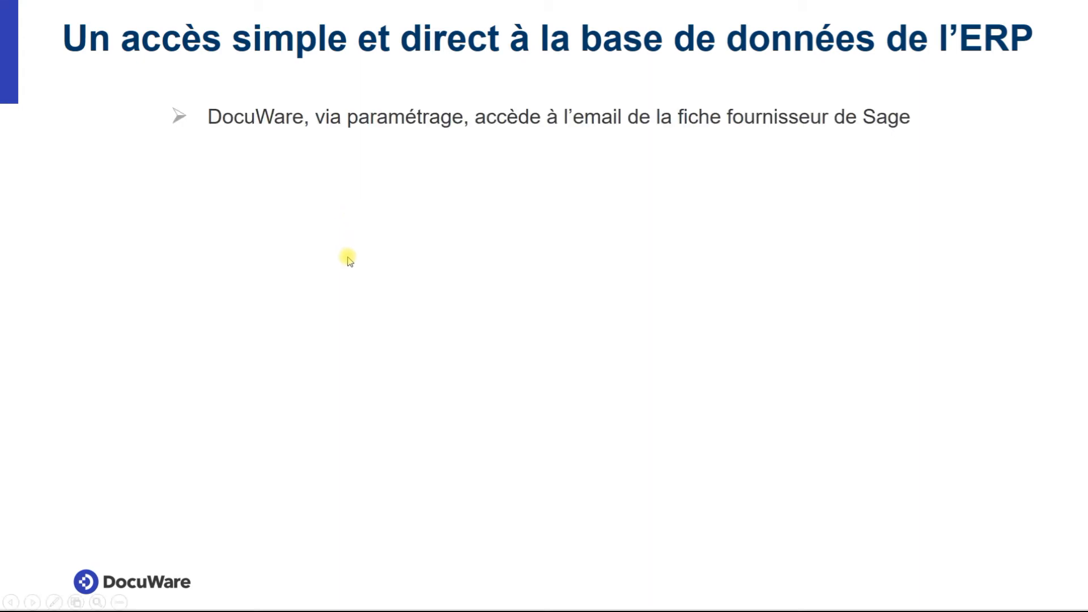
click(350, 261)
click(350, 260)
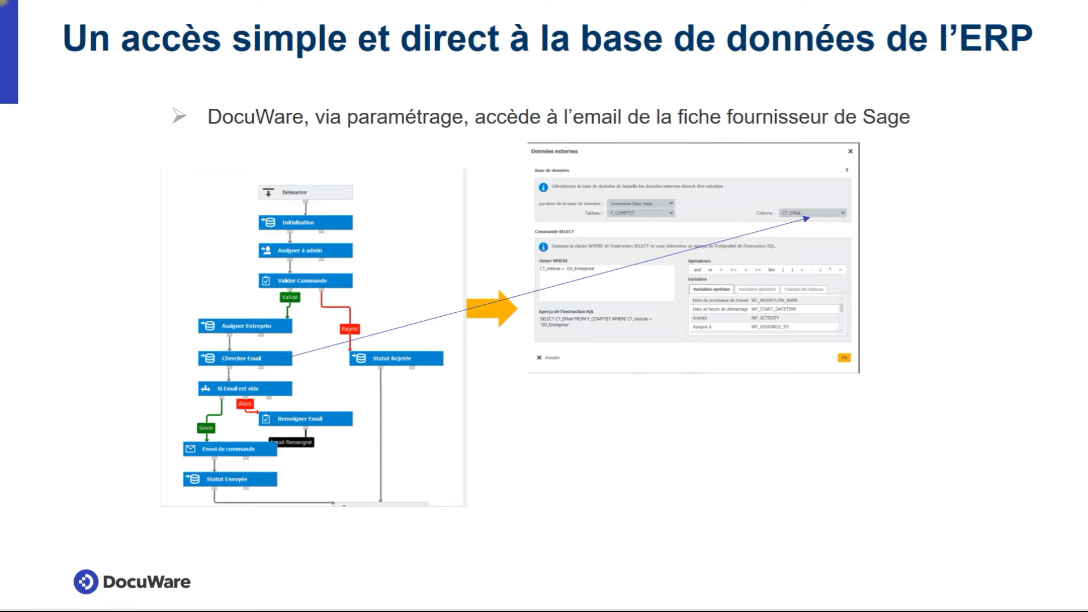
key(Right)
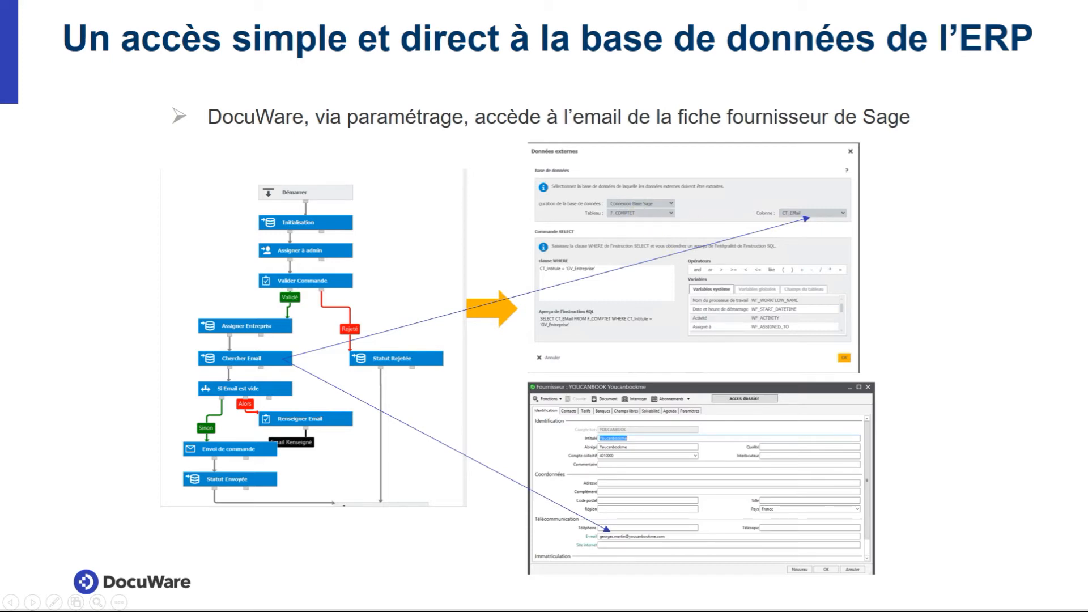
Switch to the DocuWare workflow designer and open the Chercher Email activity of the Validation Commande Fournisseur Email workflow
key(alt+Tab)
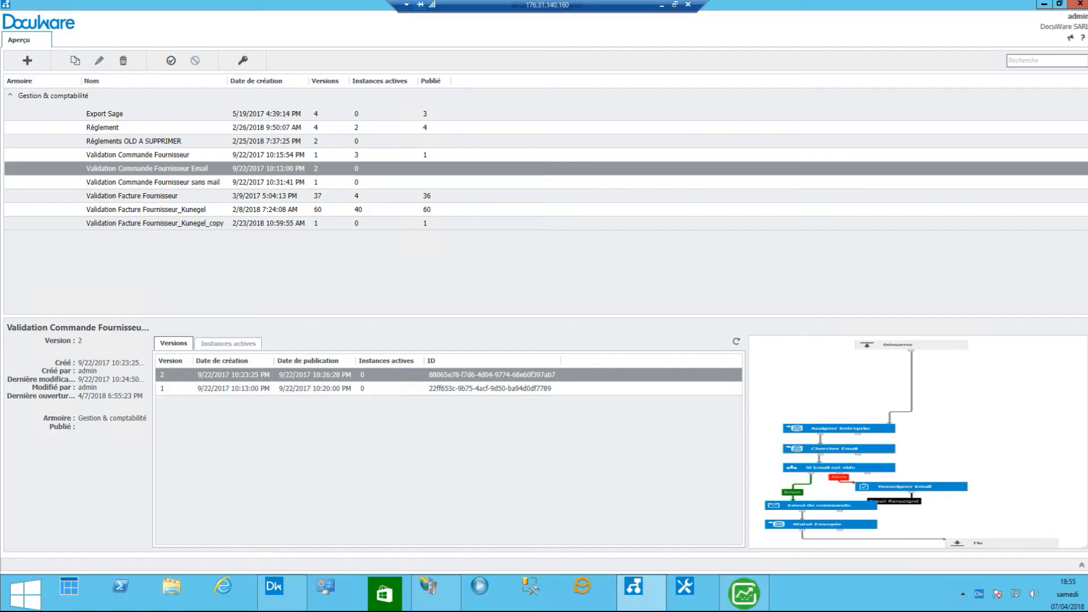
double_click(178, 168)
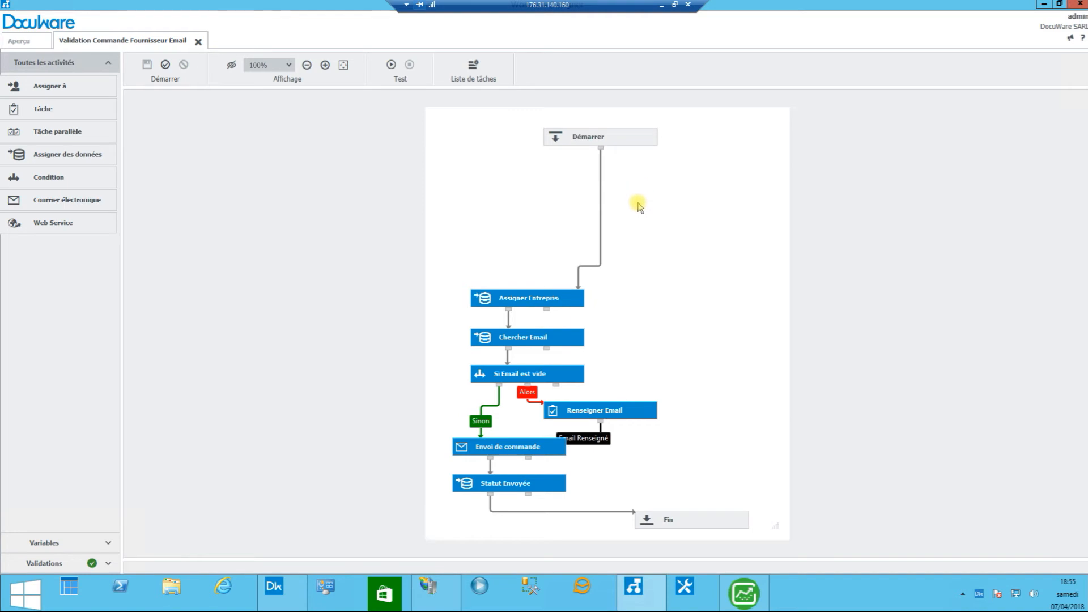
mouse_move(564, 341)
click(564, 341)
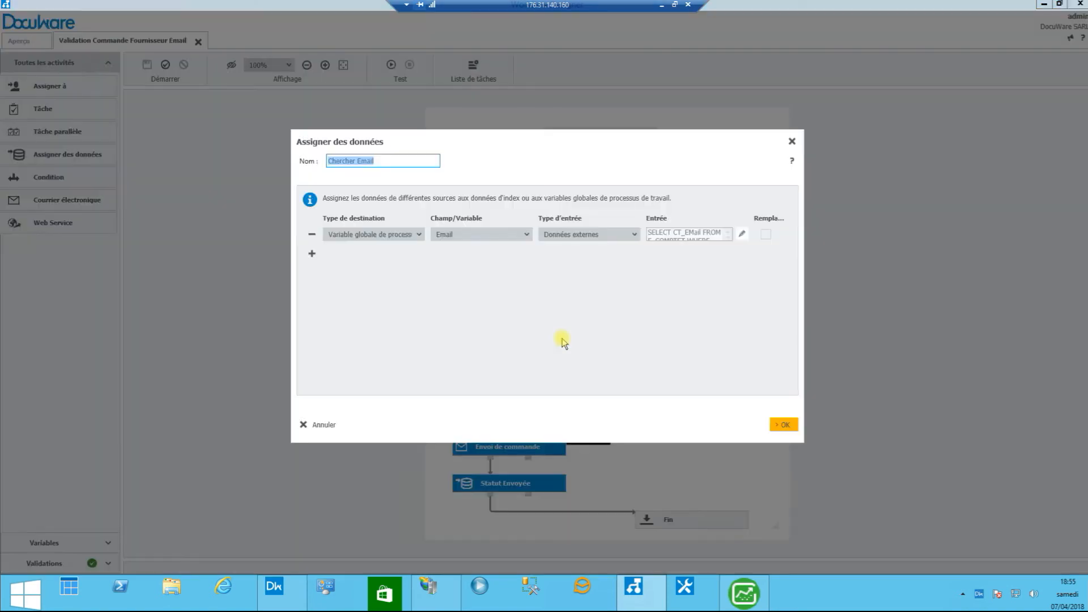
Examine the activity's external data settings for the database connection and the source column, and close them
click(743, 235)
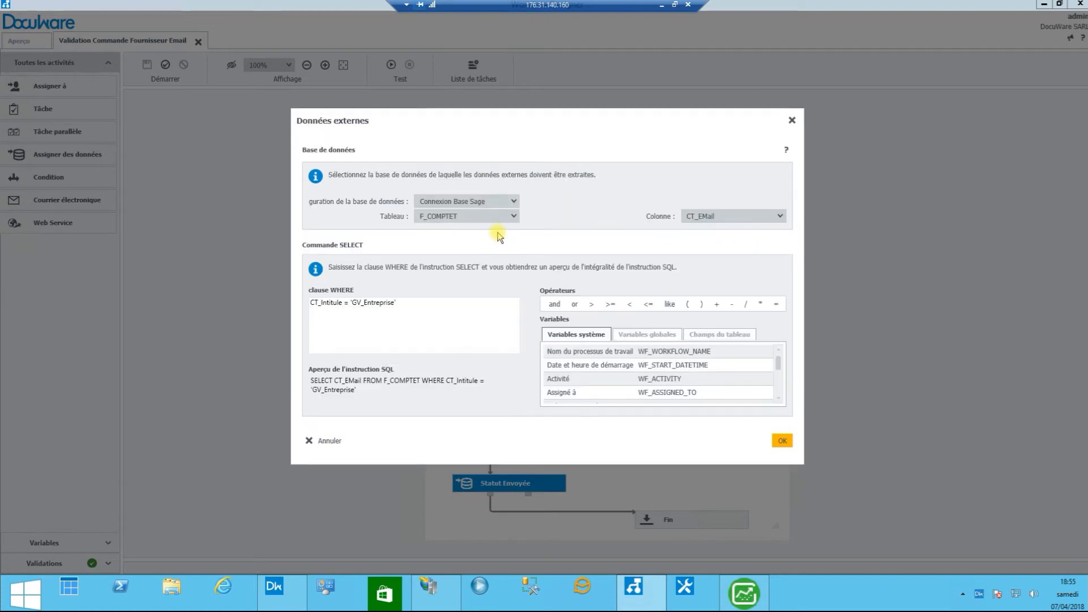
click(486, 202)
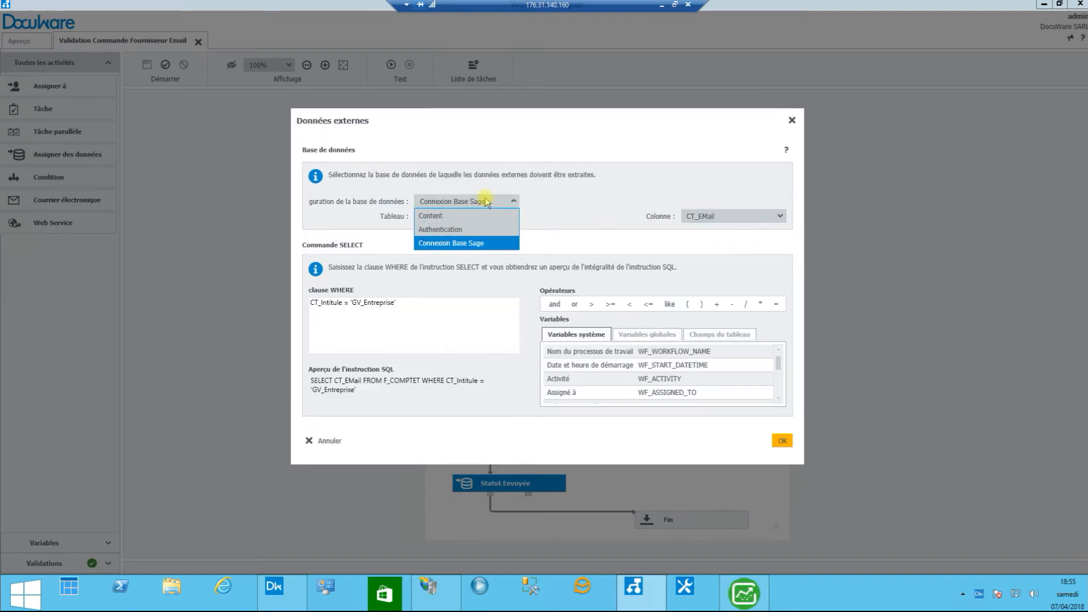
click(486, 202)
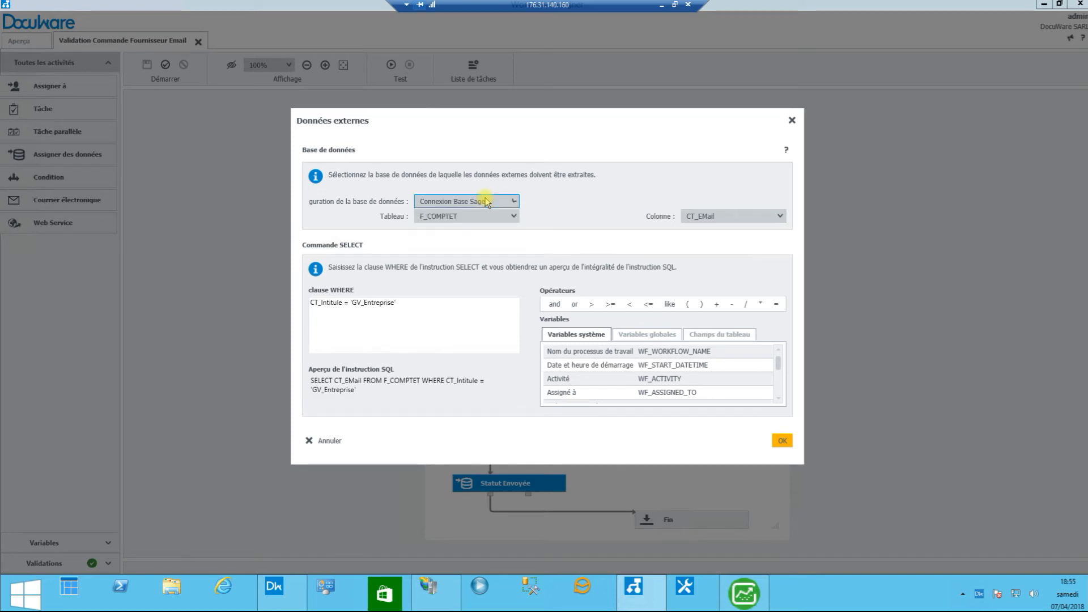
click(727, 218)
click(737, 216)
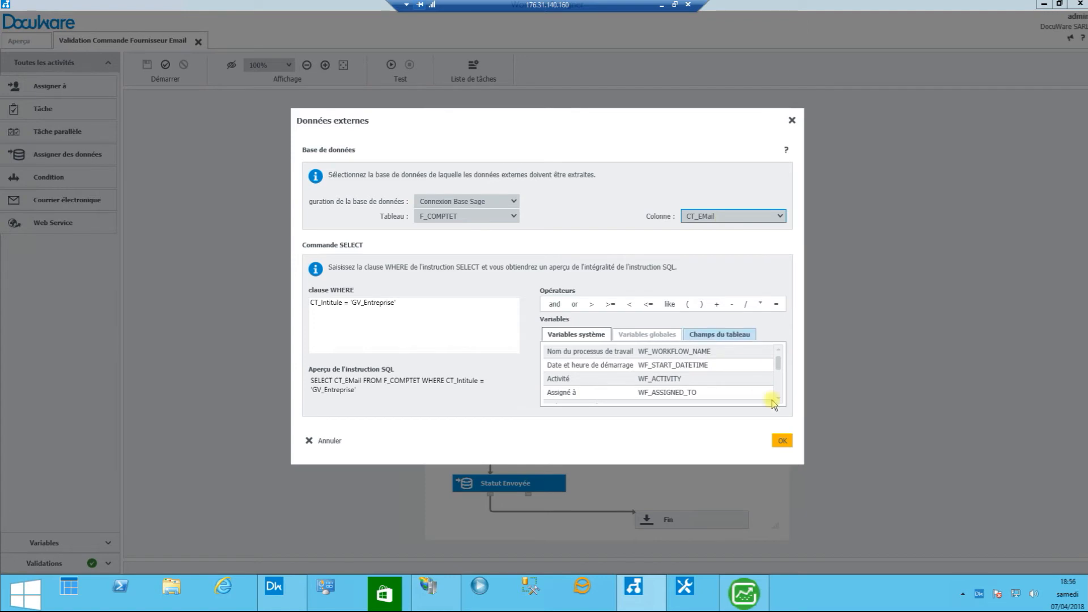
click(783, 441)
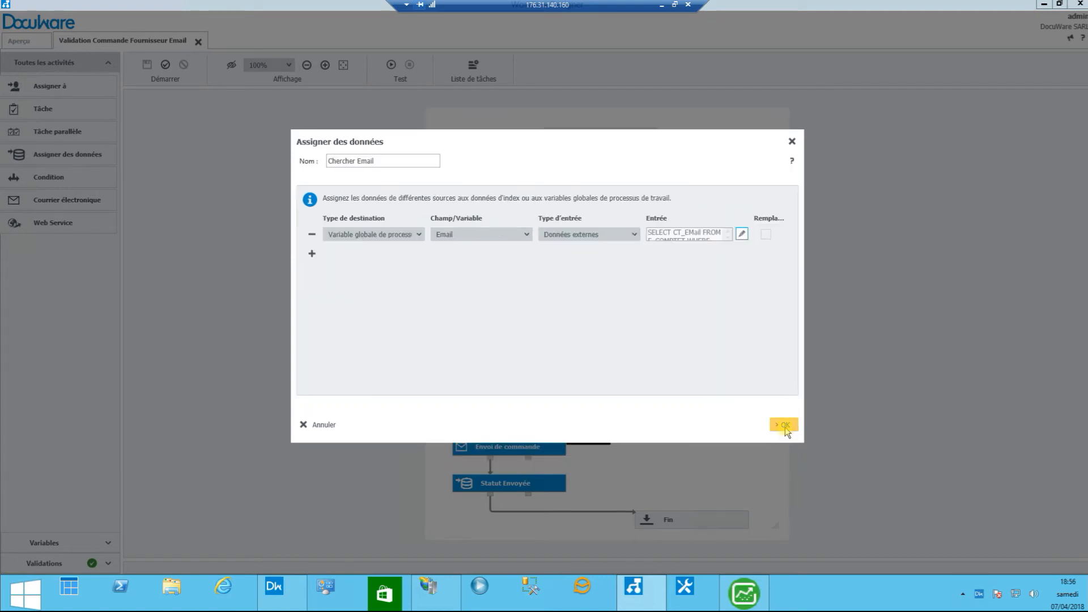
click(784, 425)
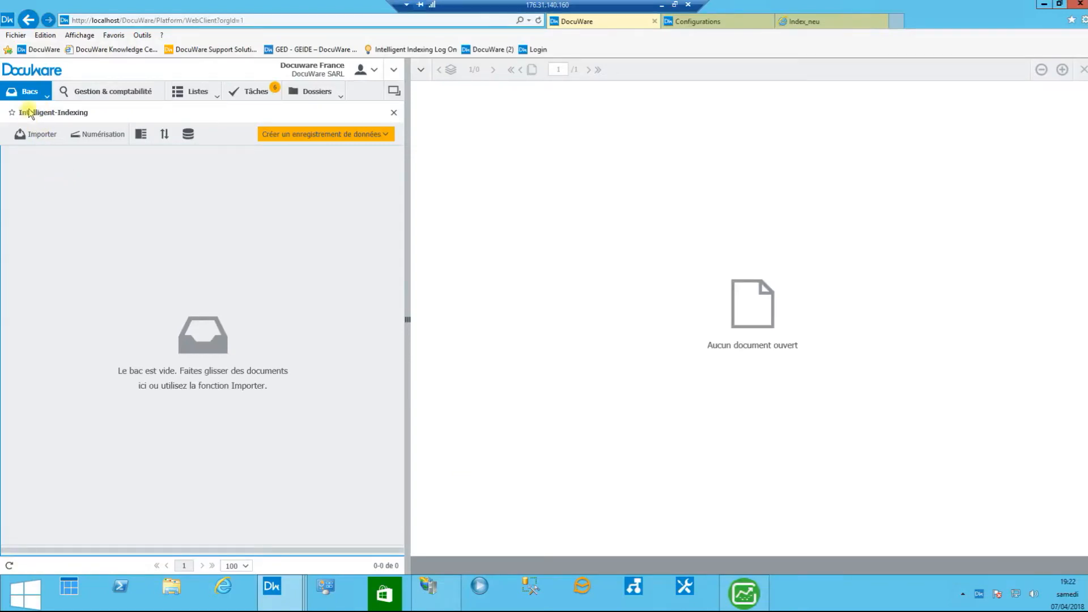
Import OVH R18986698.pdf into the Intelligent-Indexing tray and inspect its automatically captured index data
click(42, 136)
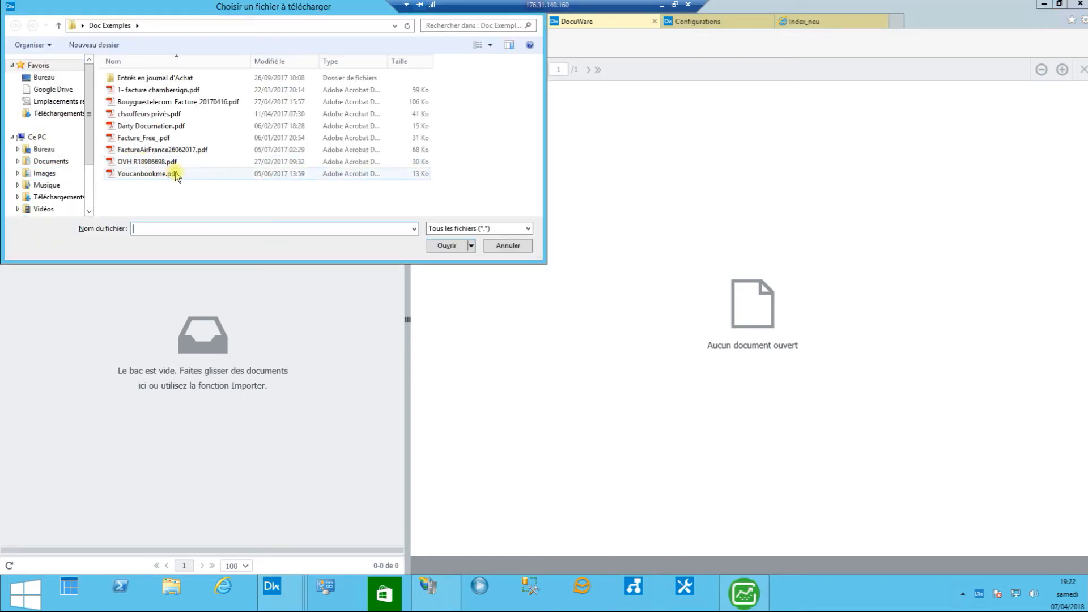
double_click(152, 164)
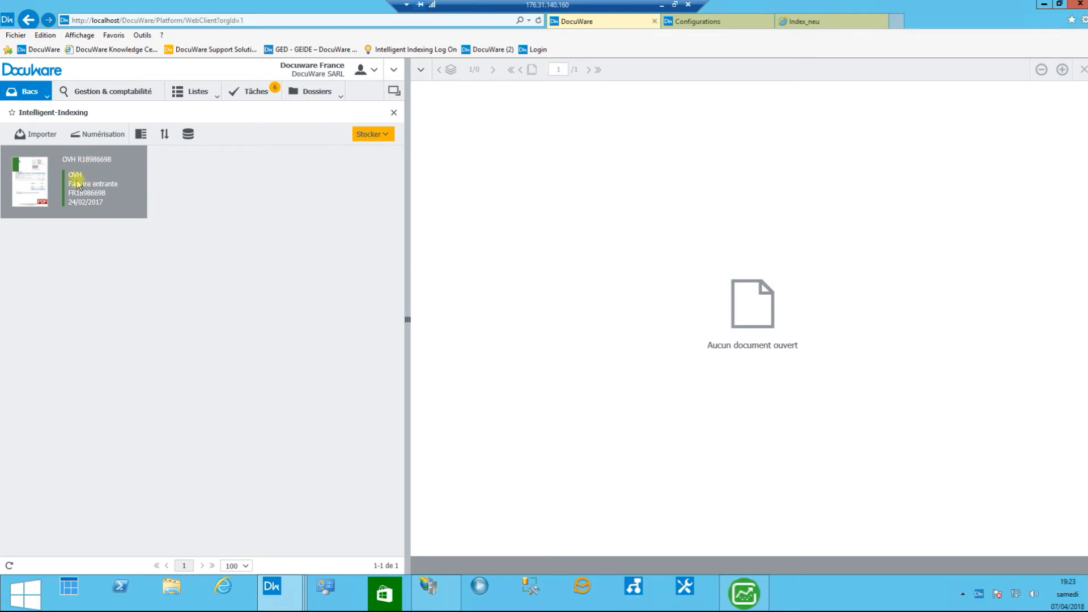
mouse_move(74, 183)
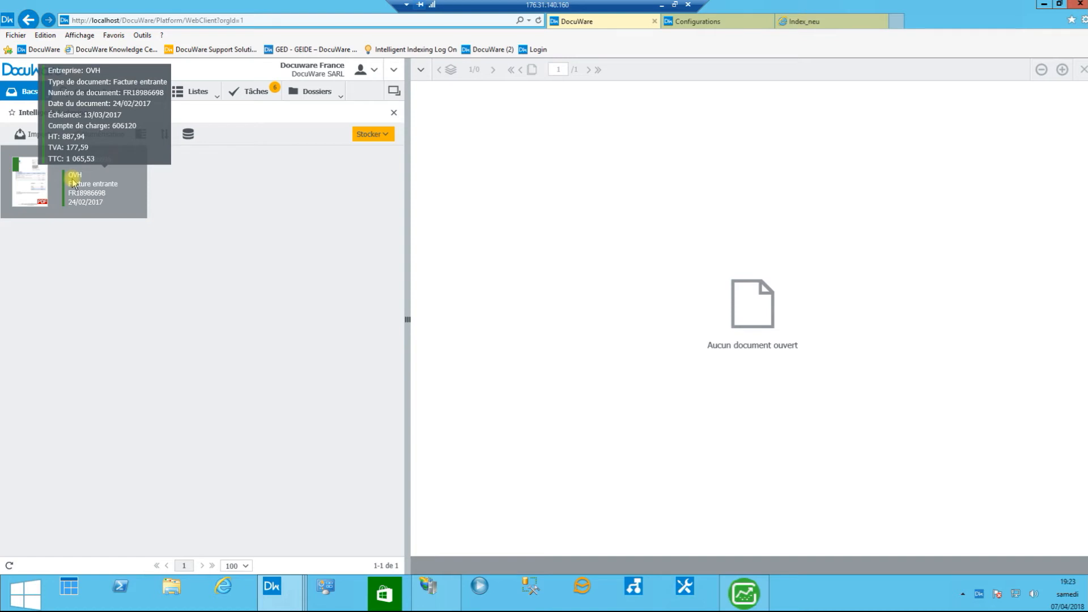
Start storing the OVH invoice with Gestion & comptabilité - Stockage and fill Numéro de commande with the order number picked from the invoice
click(370, 134)
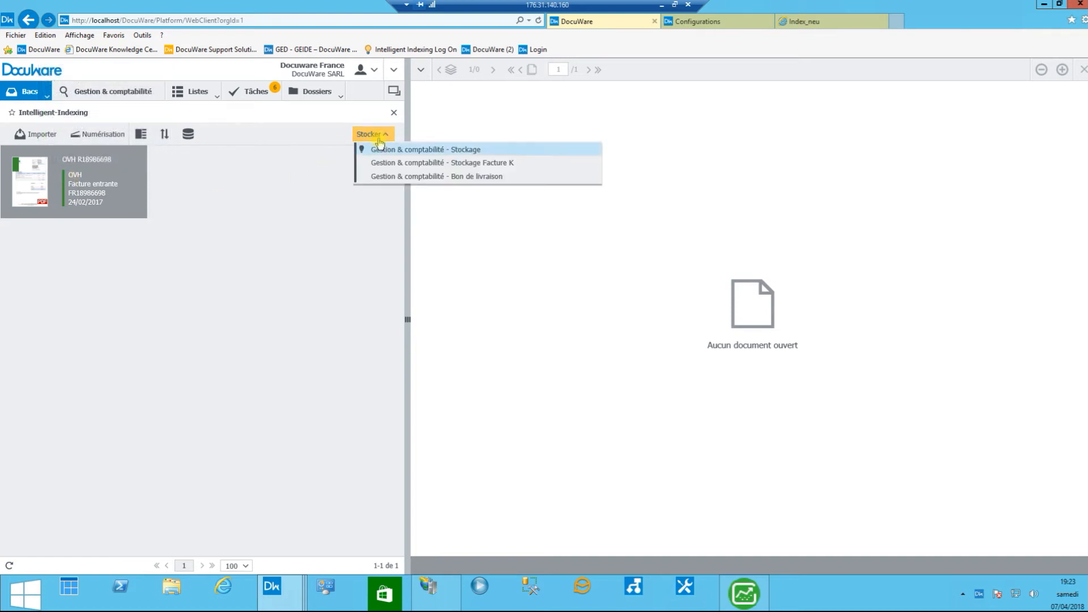
click(384, 150)
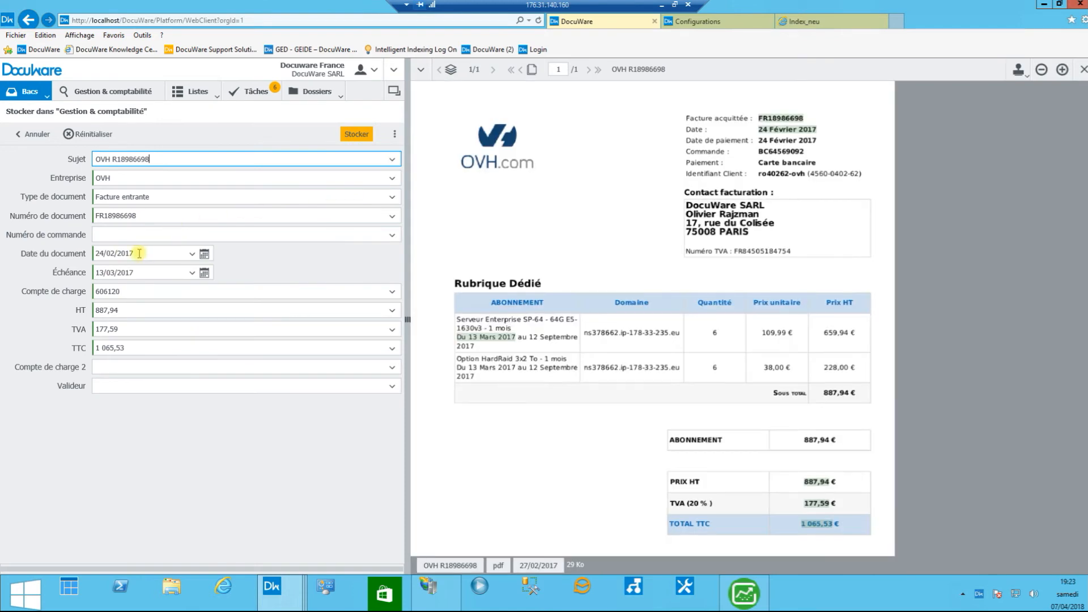
click(112, 235)
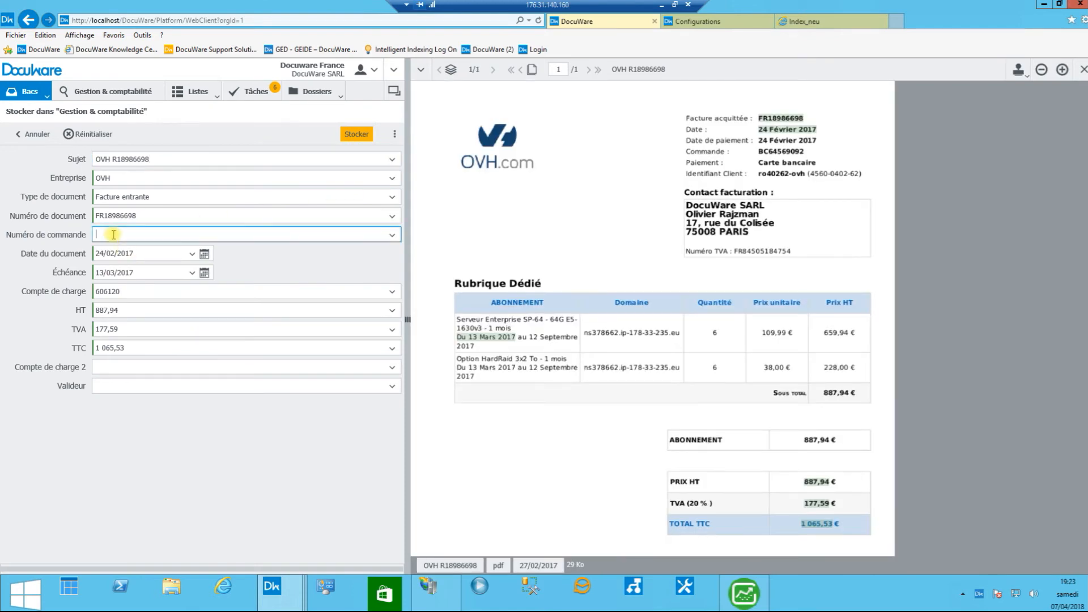
click(781, 151)
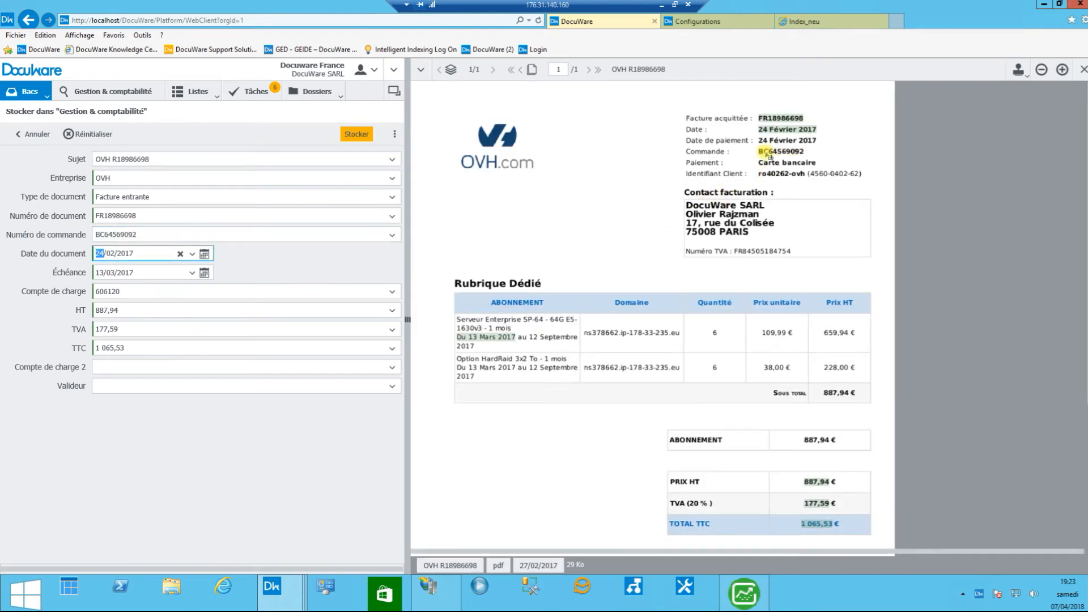
Fill Valideur with "Enterprise SP-64 - 64G" captured from the invoice and store the document in Gestion & comptabilité
click(118, 384)
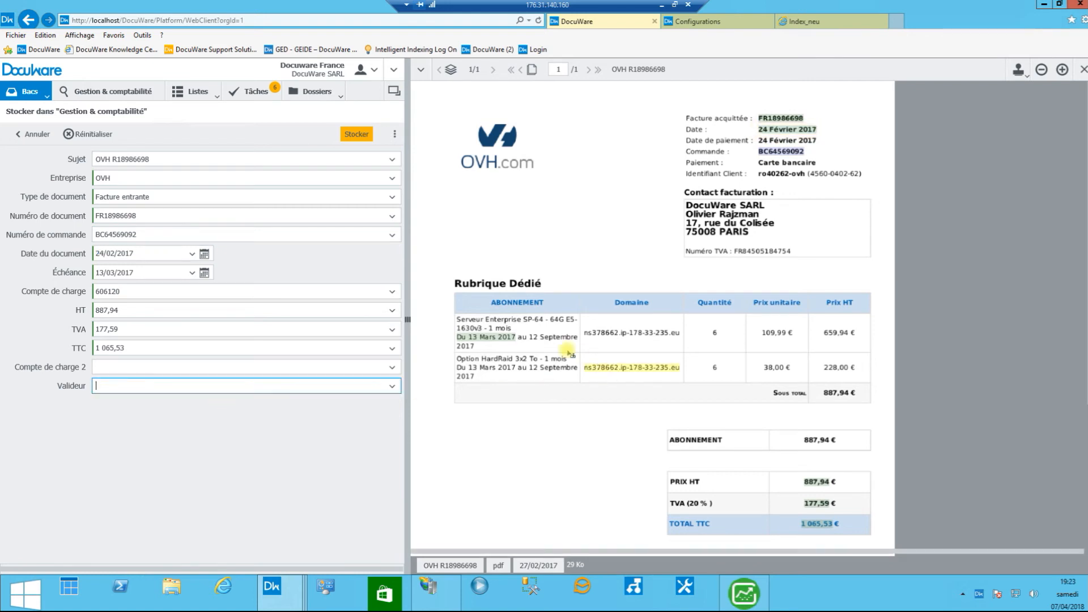
drag(548, 327, 562, 326)
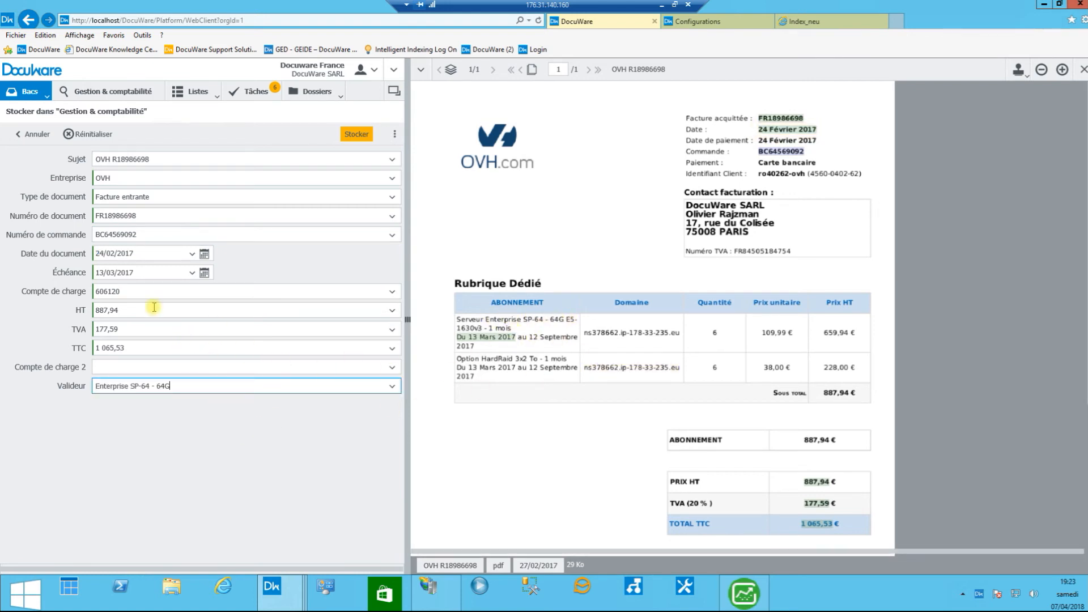
click(363, 136)
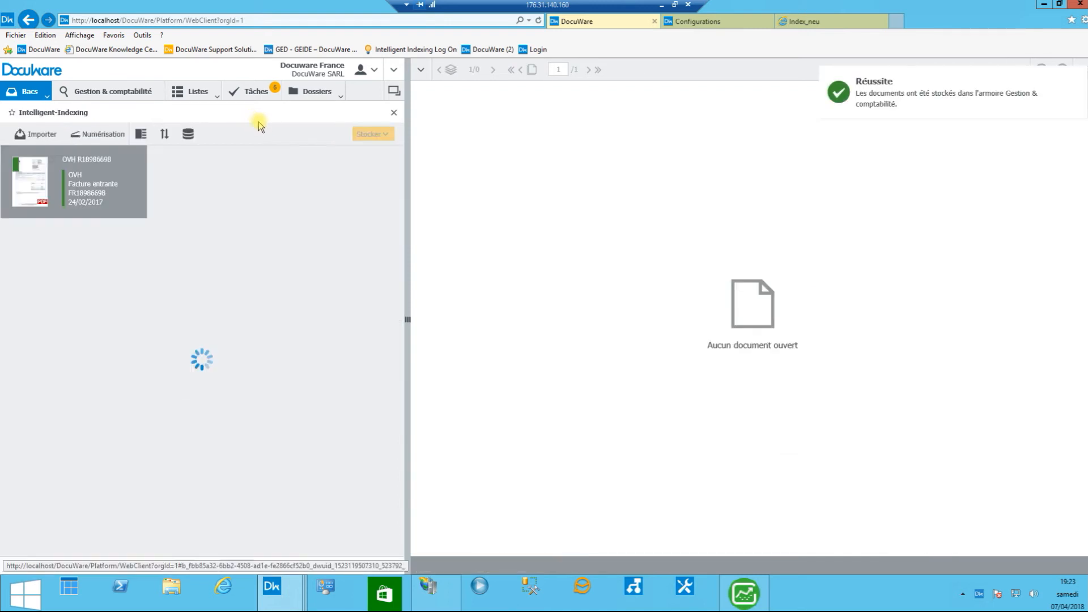
Reconcile the first Rapprocher Commande task in Validation Facture Fournisseur with the third suggested Youcanbookme order and confirm the Rapprocher decision
click(258, 92)
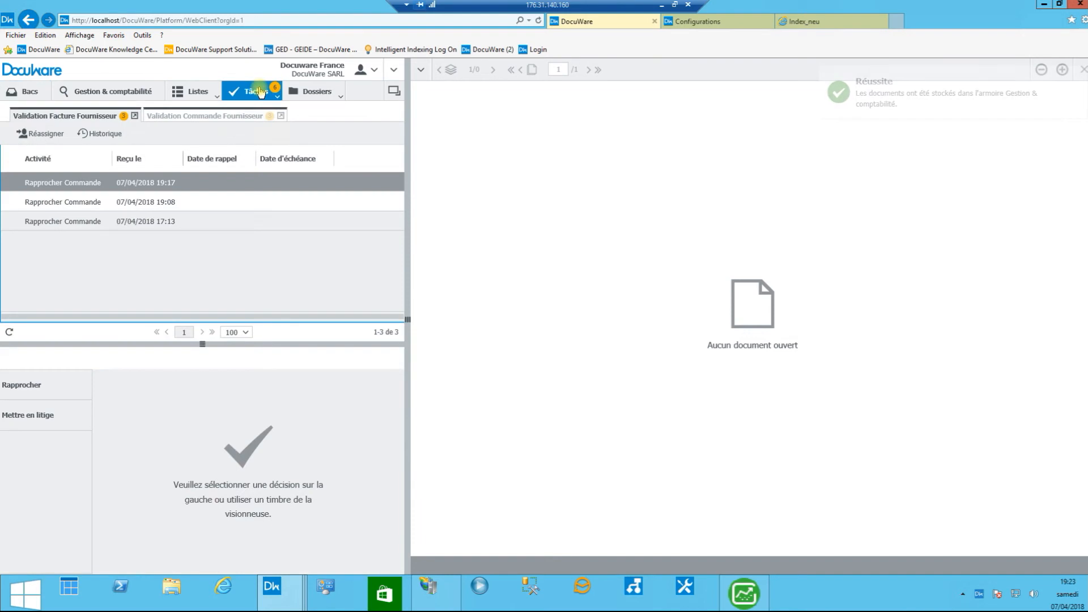
click(109, 185)
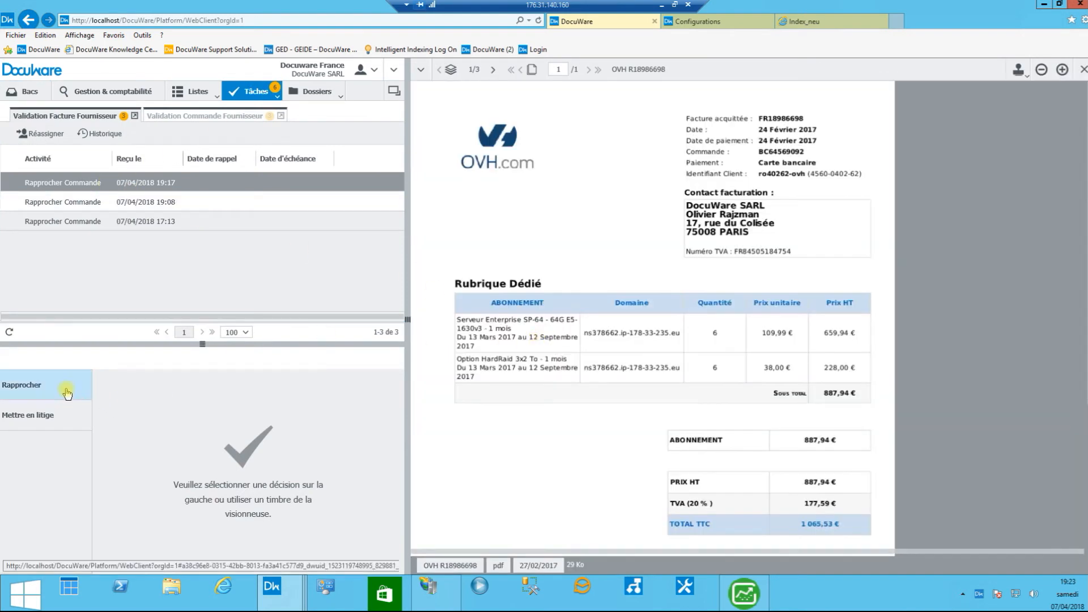
click(67, 391)
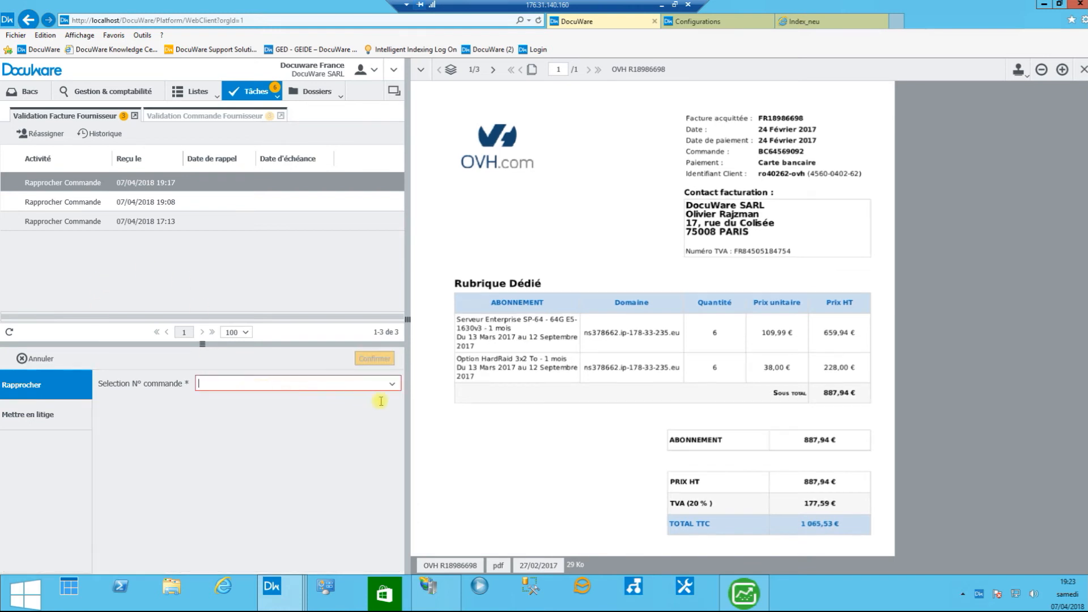
click(392, 384)
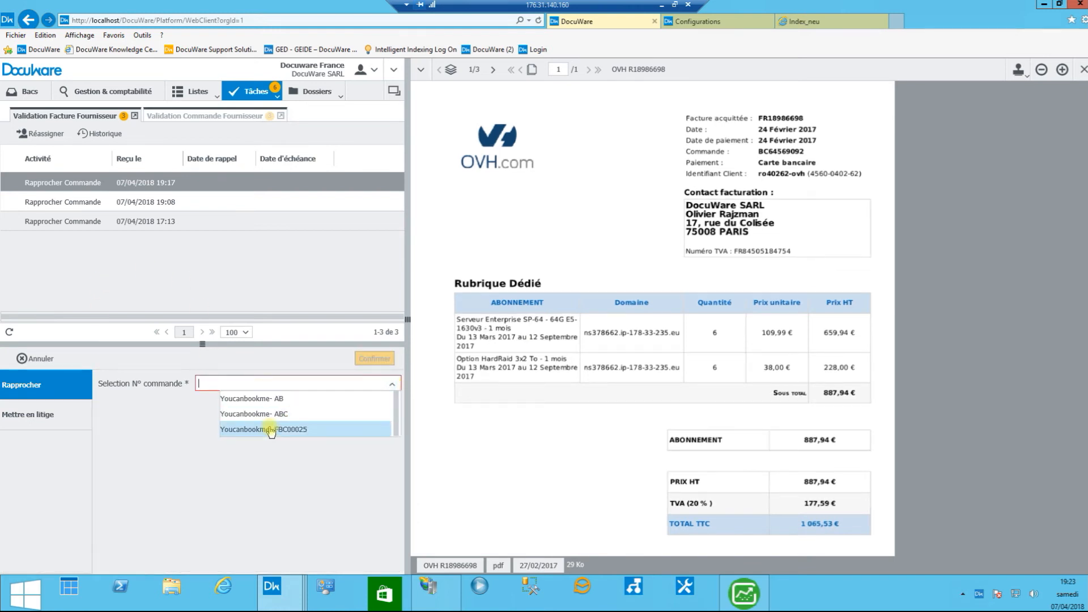
click(271, 431)
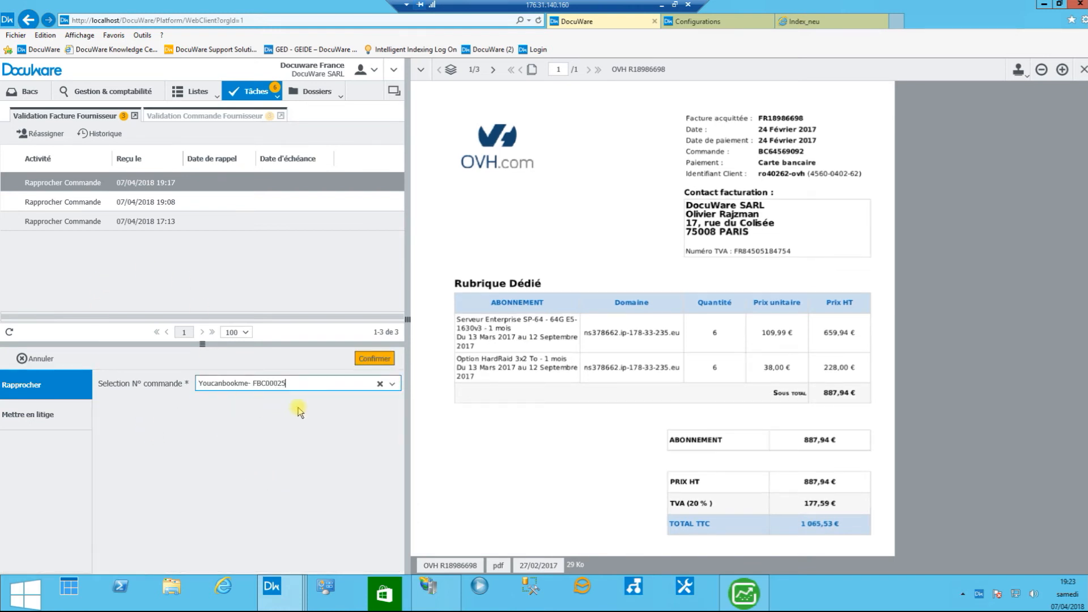
click(375, 359)
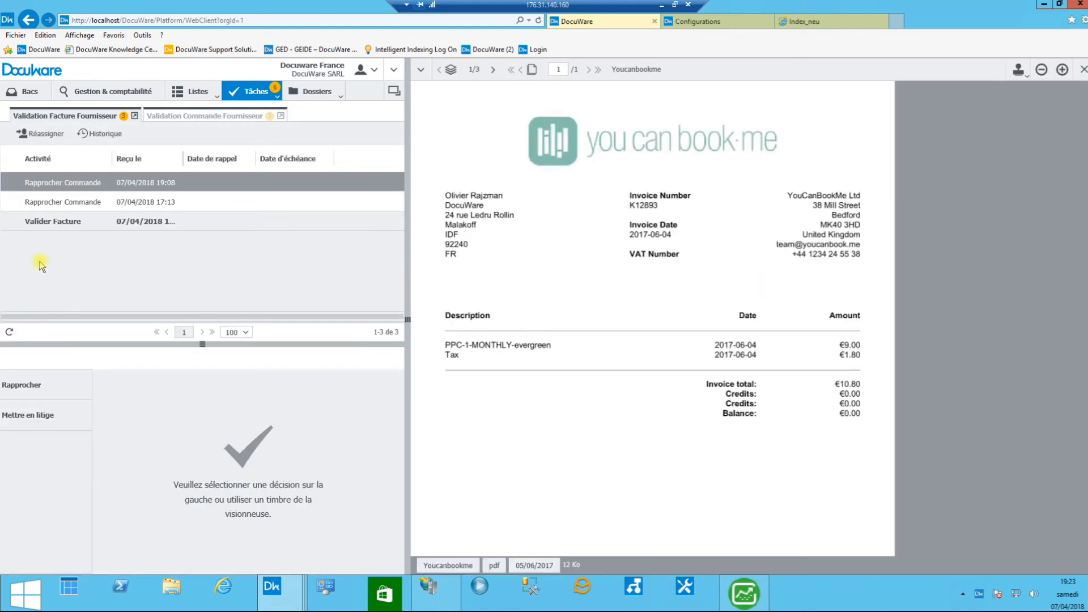
Open the Valider Facture task for the OVH invoice and confirm the Valider decision
click(59, 223)
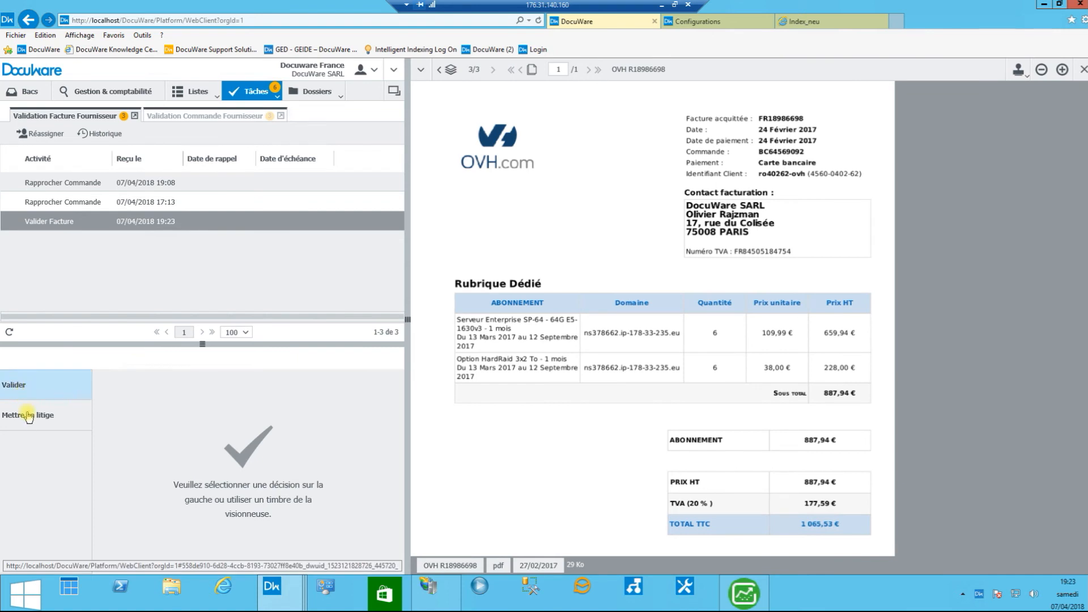
click(28, 417)
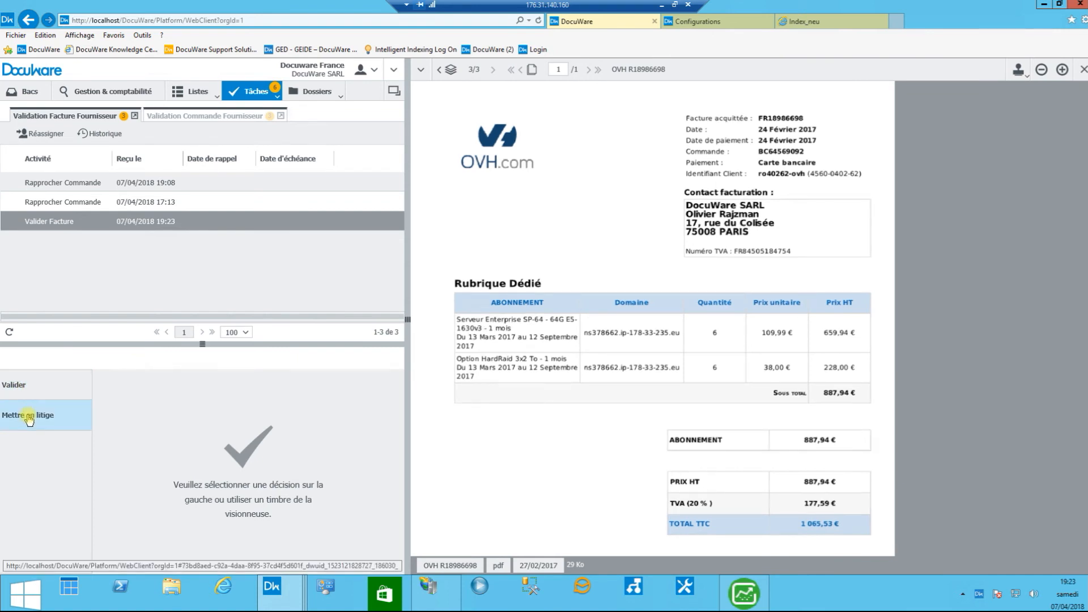
click(30, 388)
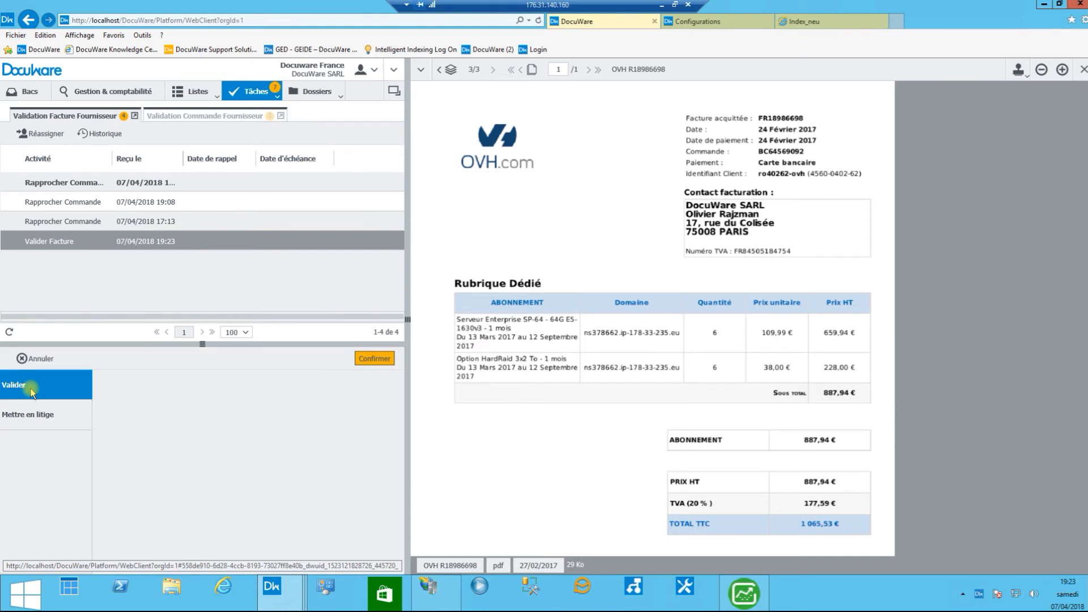
click(373, 359)
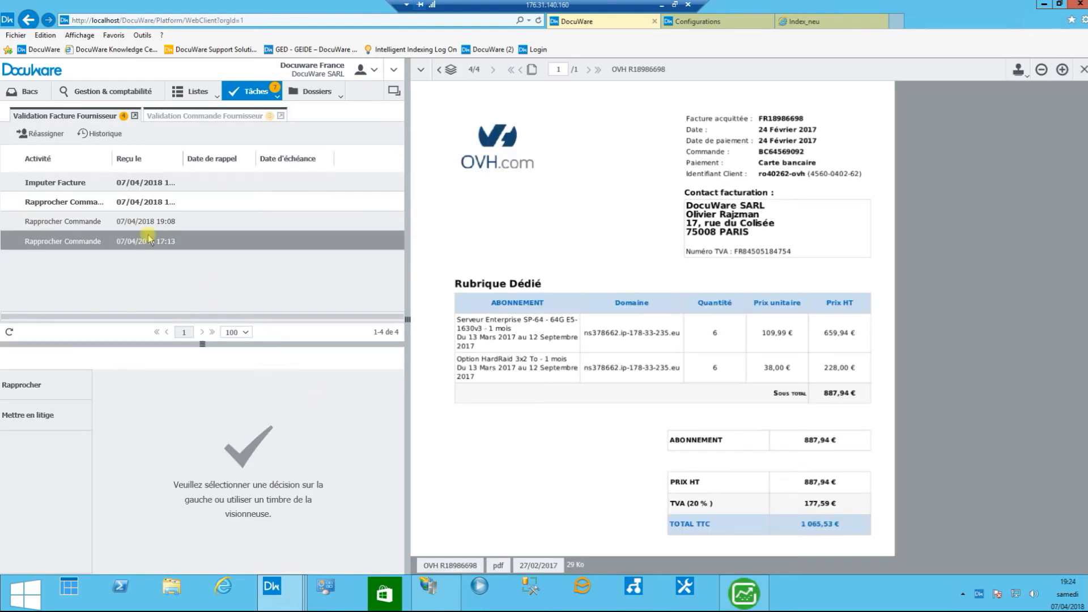
Add a posting line in the Splitbooking form of the Imputer Facture task, and confirm Imputation Terminée back in the DocuWare task list
click(101, 180)
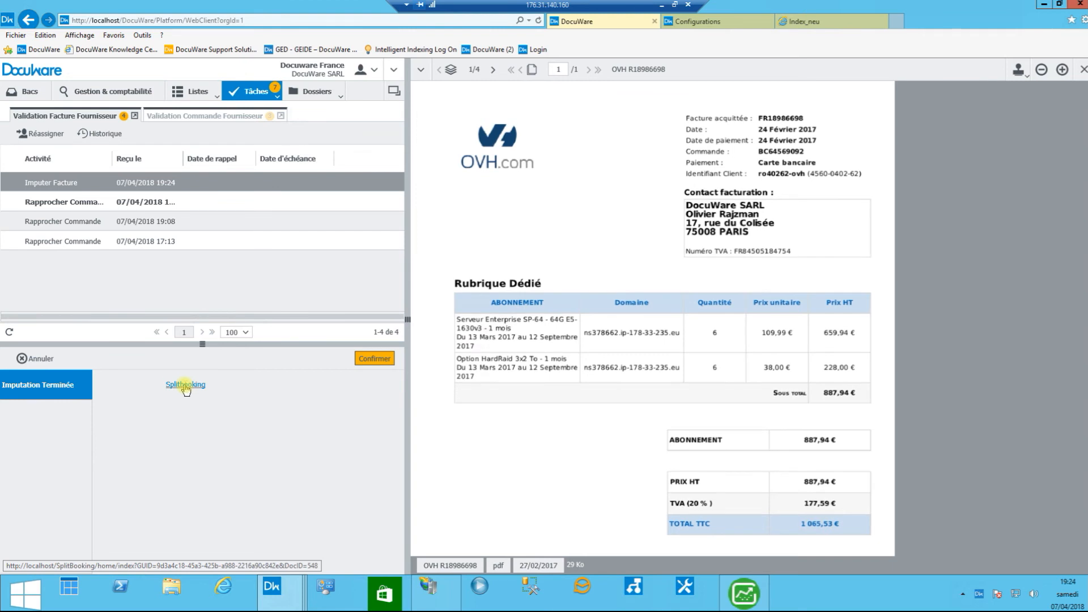
click(185, 385)
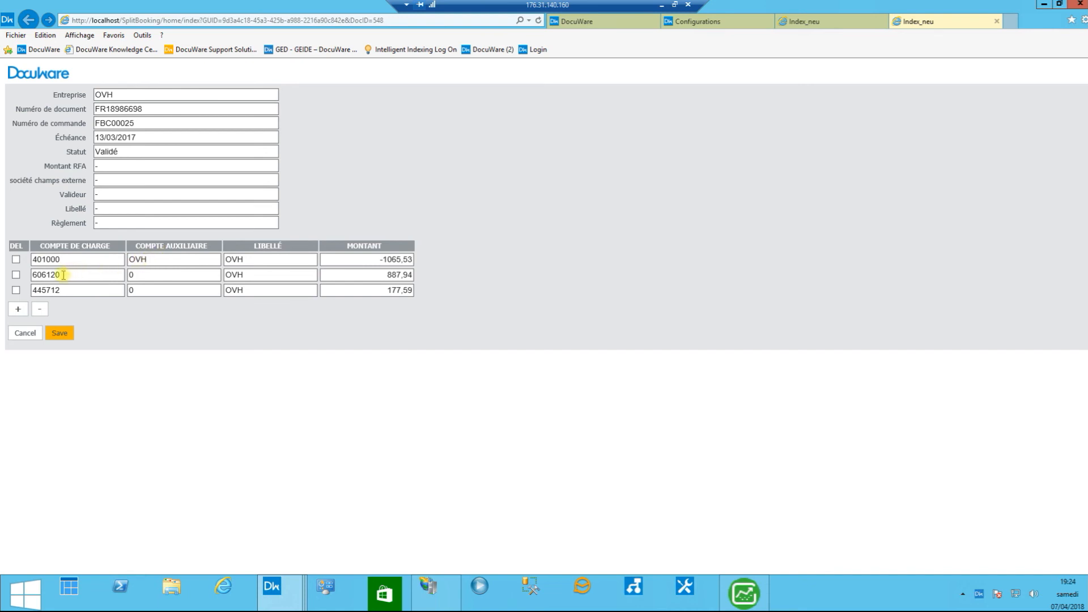
click(18, 310)
click(38, 306)
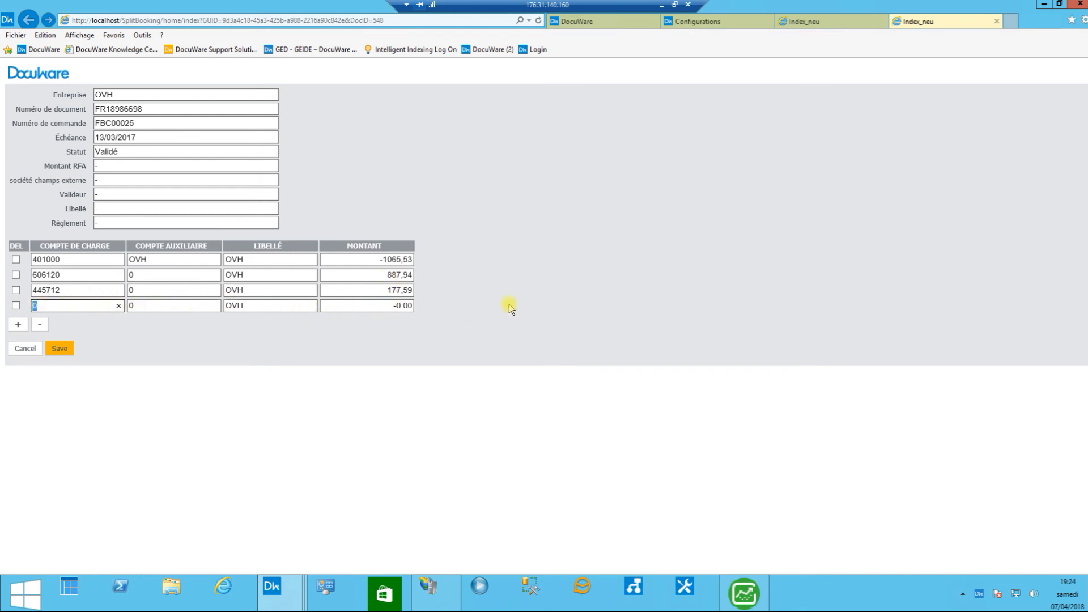
key(ctrl+Tab)
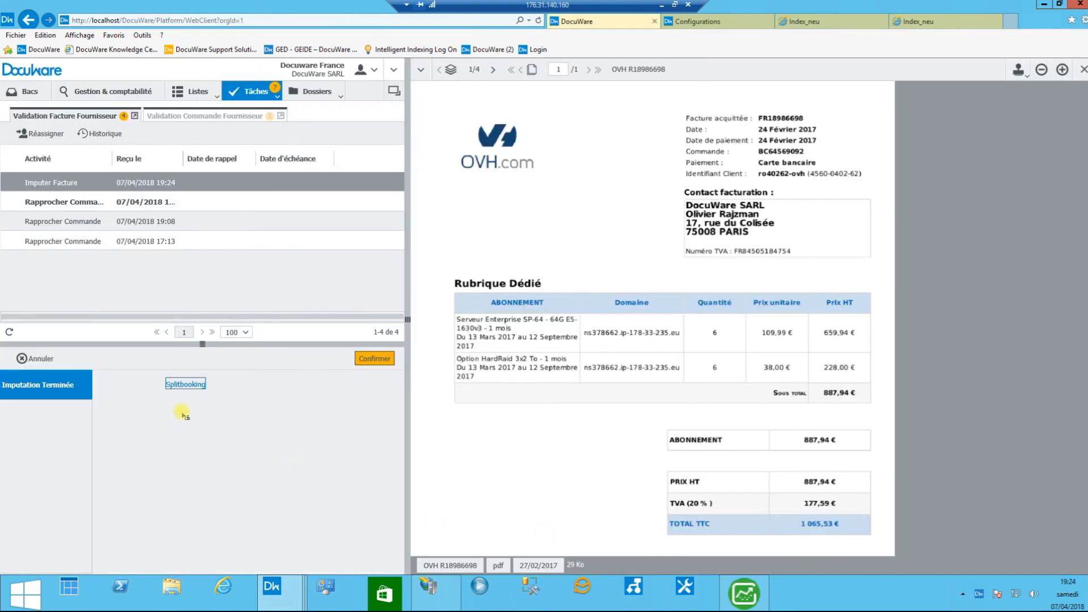
click(375, 360)
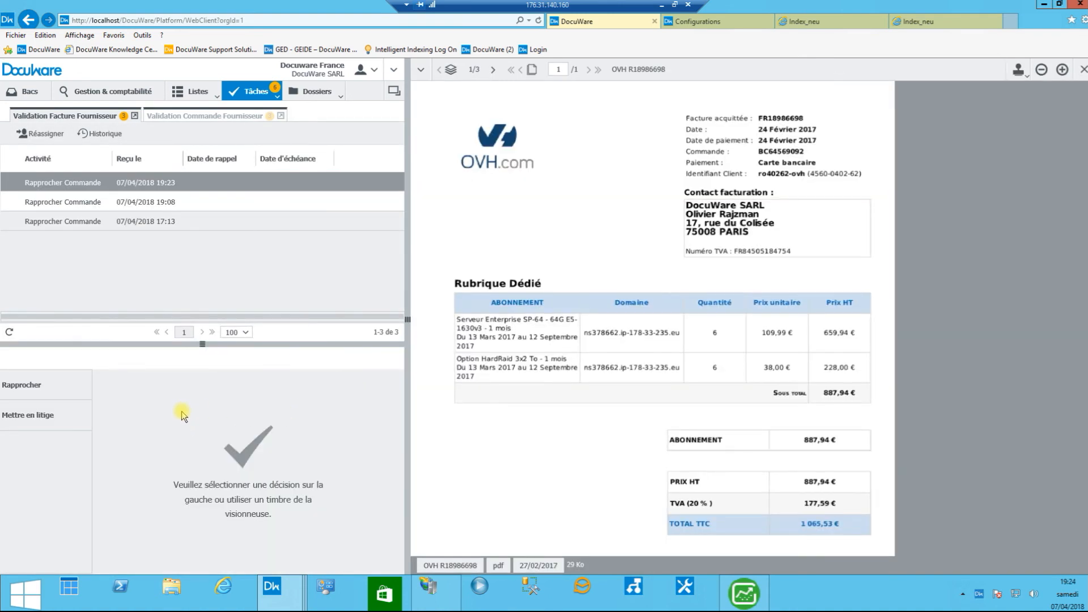
Reconcile the next OVH invoice with the Rapprocher stamp, selecting a suggested order number and placing the stamp below the OVH logo
click(1020, 70)
click(1026, 91)
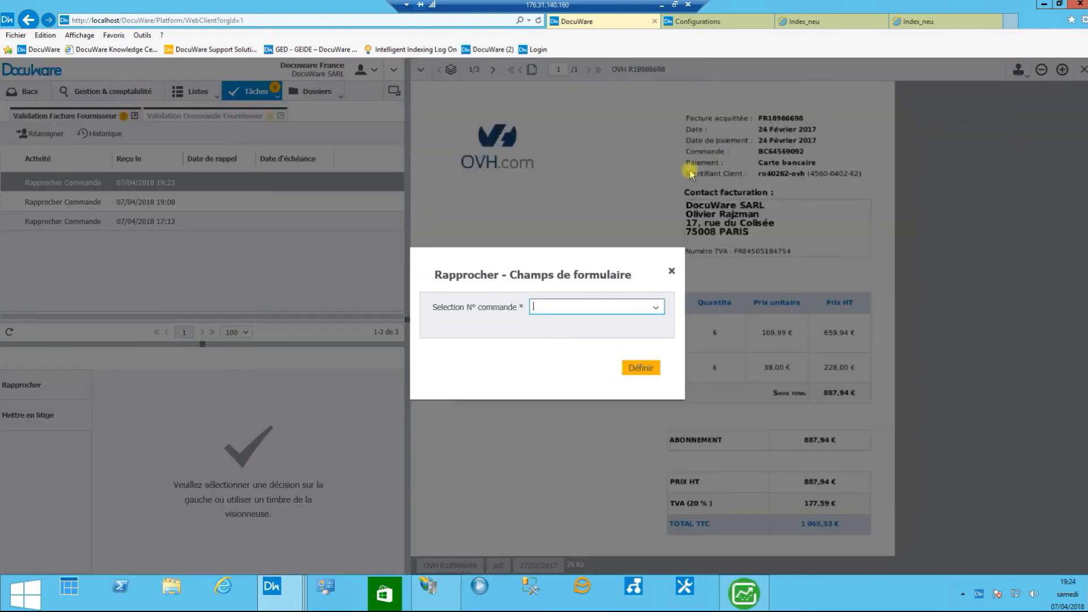
click(650, 307)
click(567, 322)
click(640, 368)
click(436, 173)
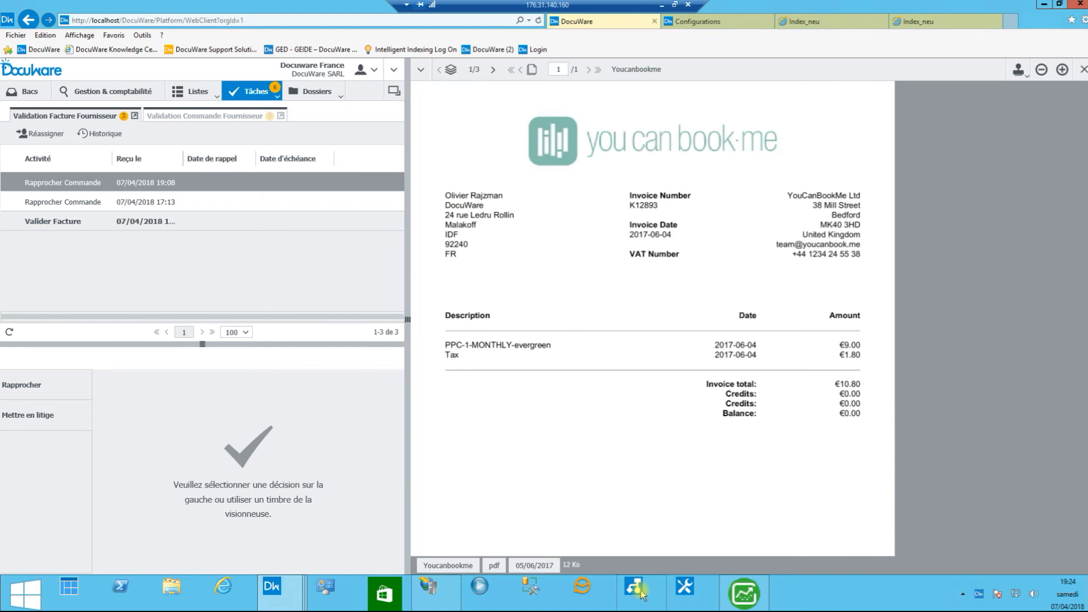
Switch to the DocuWare workflow designer and open the Compte Aux activity of the Validation Facture Fournisseur workflow
click(635, 588)
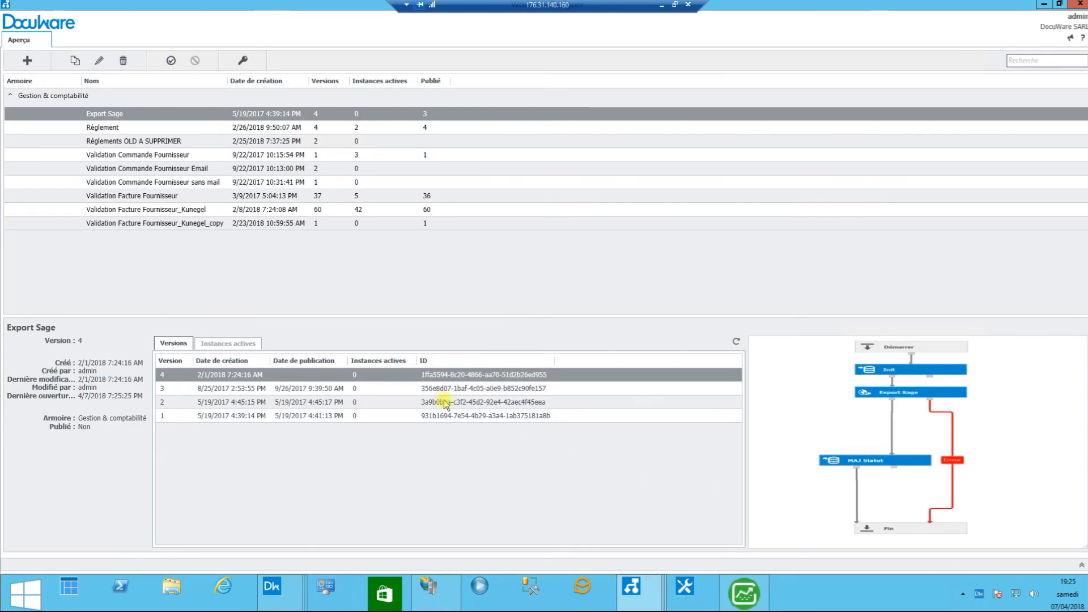
double_click(159, 197)
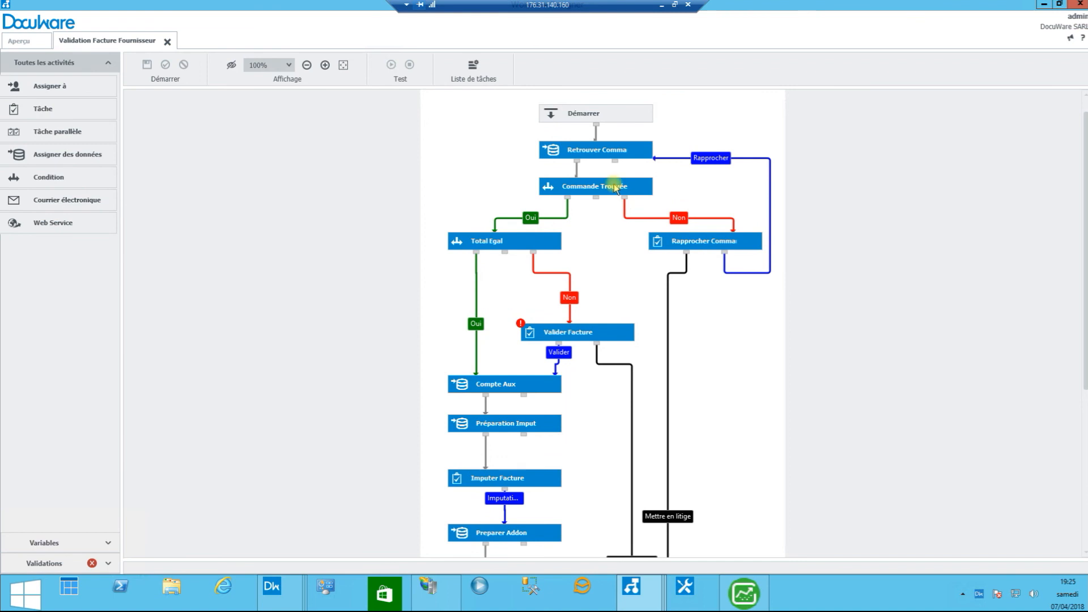
mouse_move(510, 385)
click(543, 386)
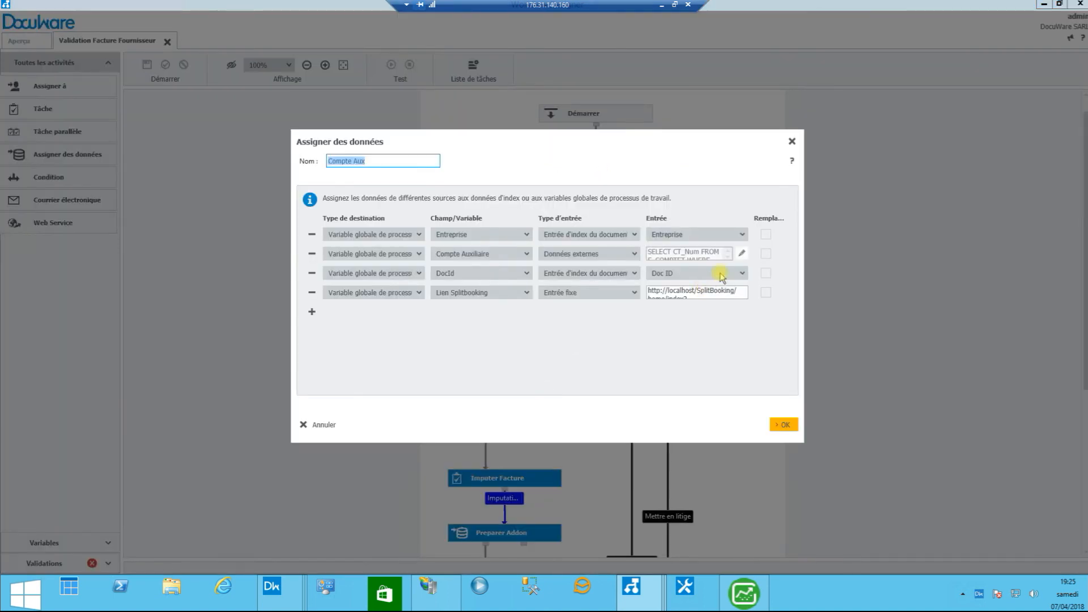
Examine the Compte Auxiliaire external data settings for the database connection, table, column and WHERE clause, and close the activity
click(742, 255)
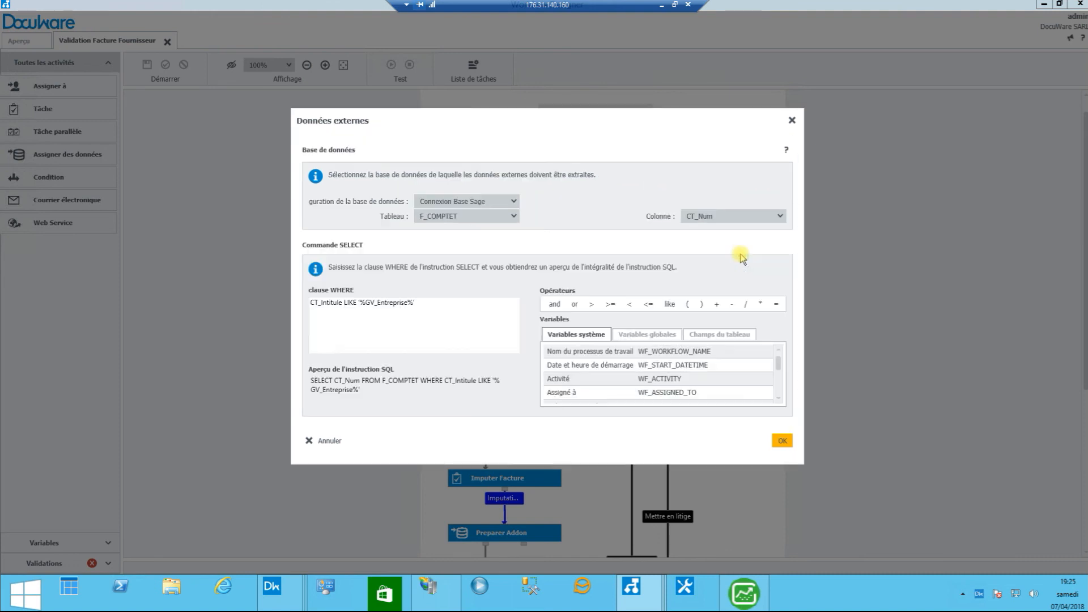
click(793, 120)
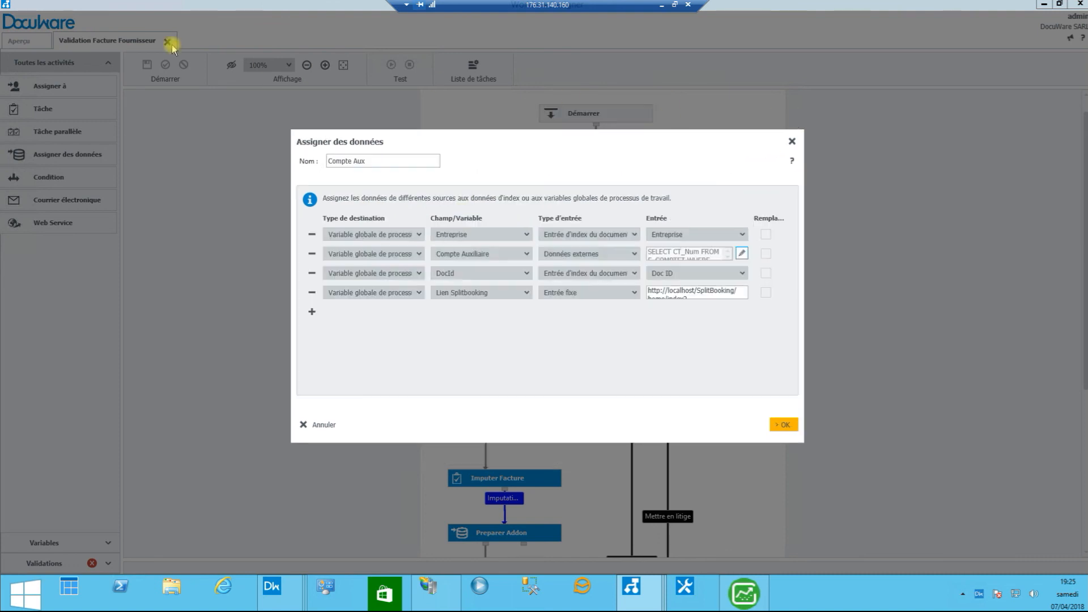
click(792, 142)
Open the Export Sage workflow from the overview to view its activities, and switch to Sage 100 Comptabilité
click(20, 40)
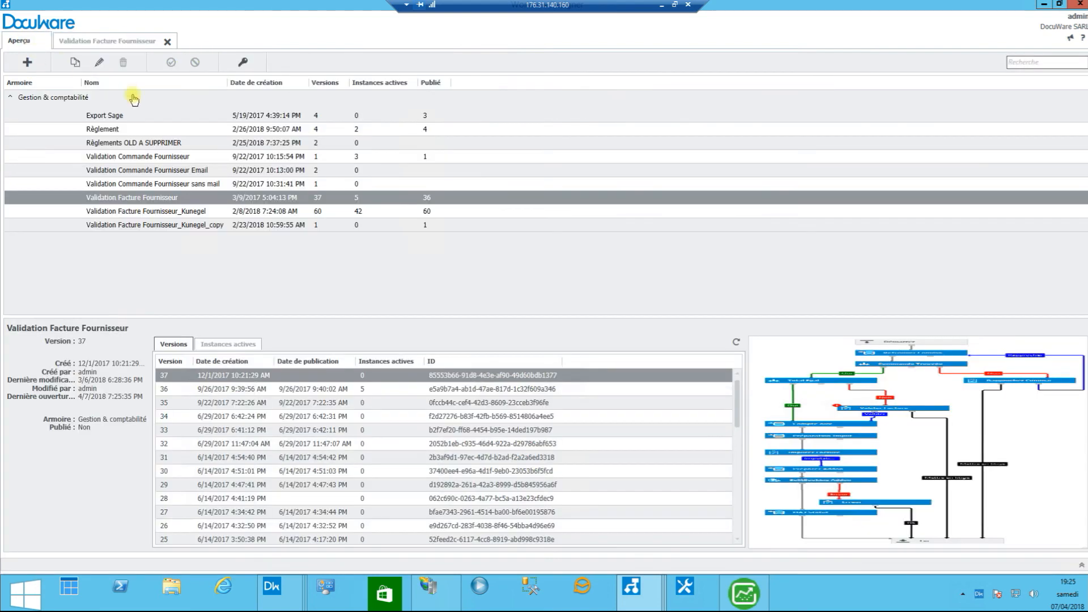
double_click(136, 118)
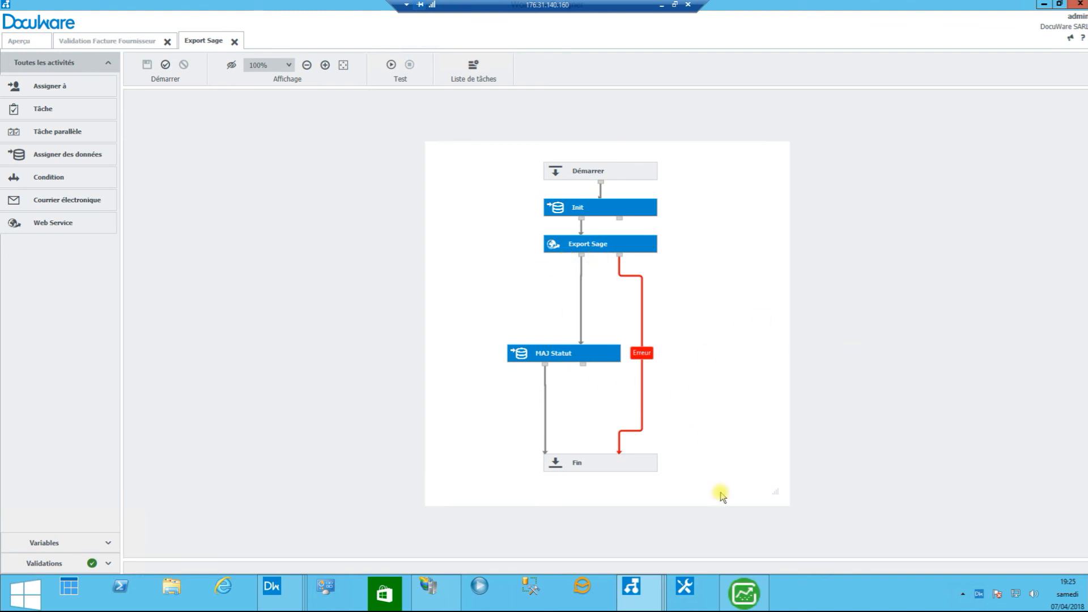
click(741, 593)
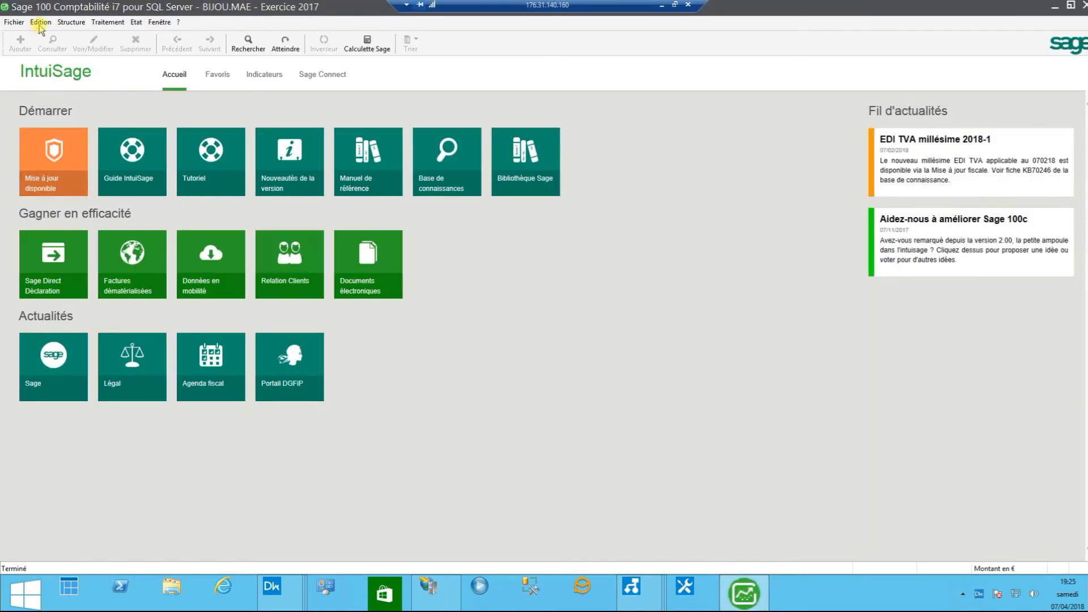
Try to import the accounting entries from Export.pnm in the Temp folder, using the Ecritures Sage (*.pnm) file type
click(14, 23)
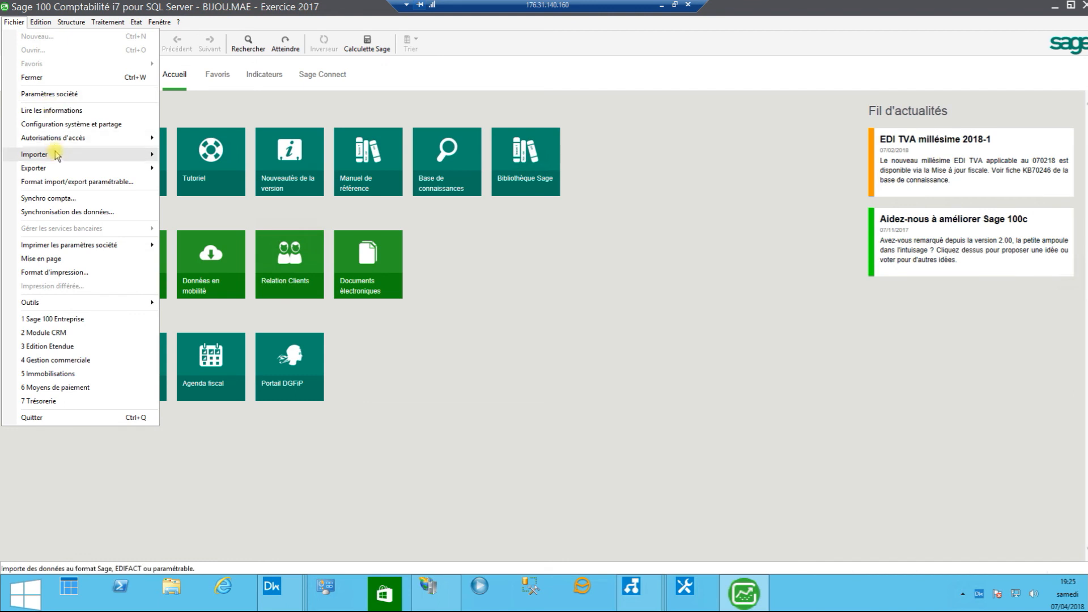
mouse_move(55, 153)
click(203, 154)
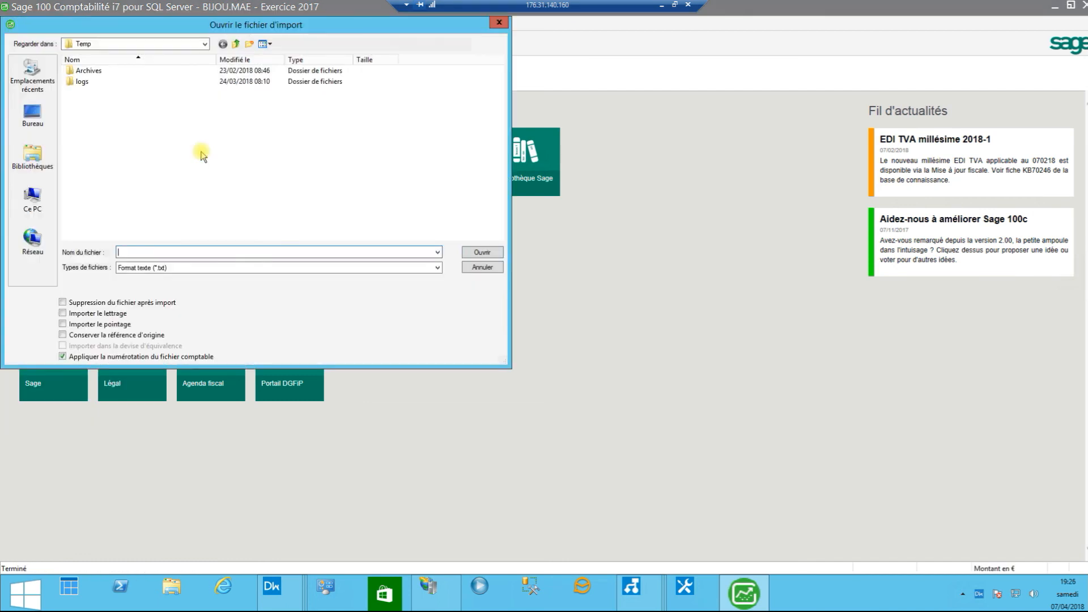
click(162, 268)
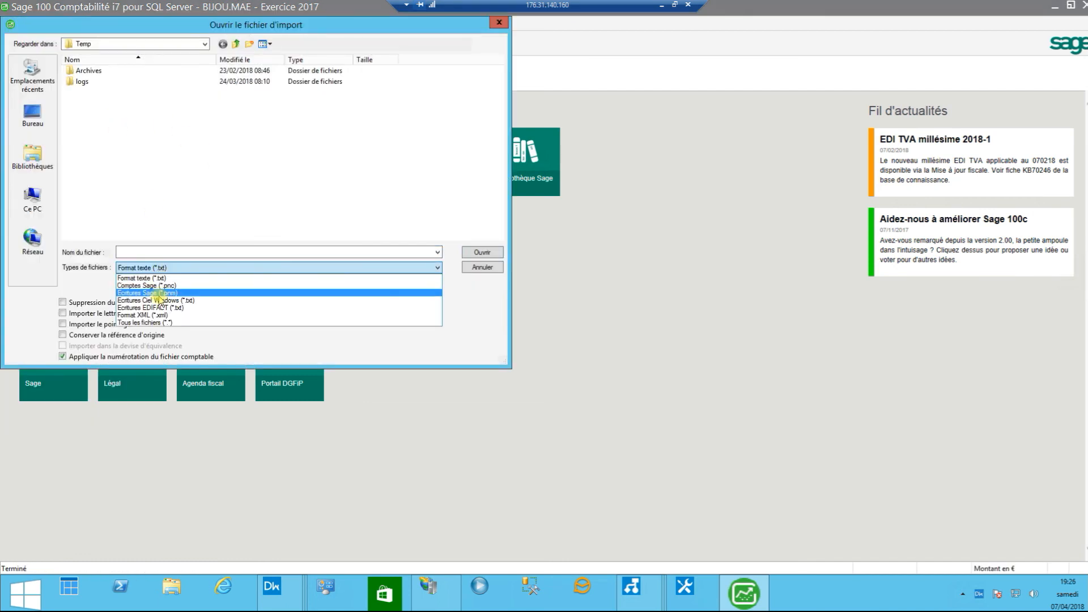
click(161, 293)
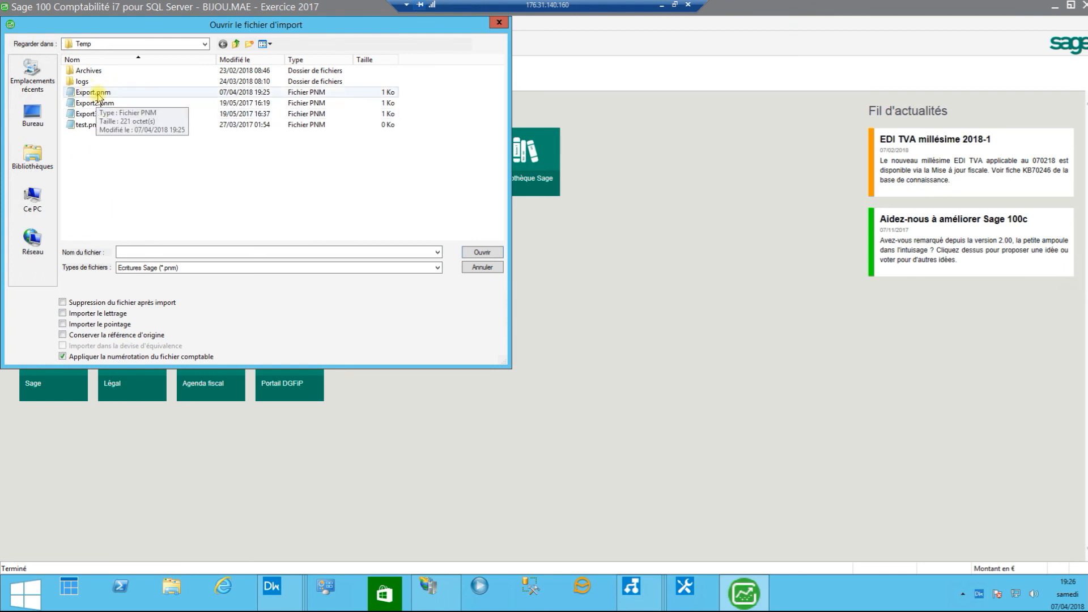
click(485, 254)
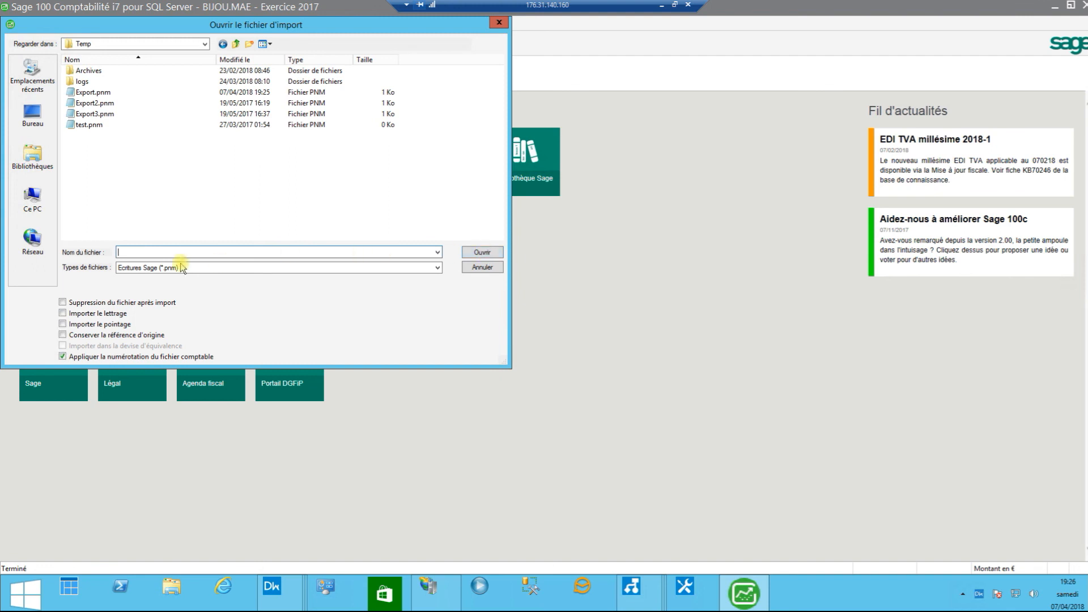
click(97, 93)
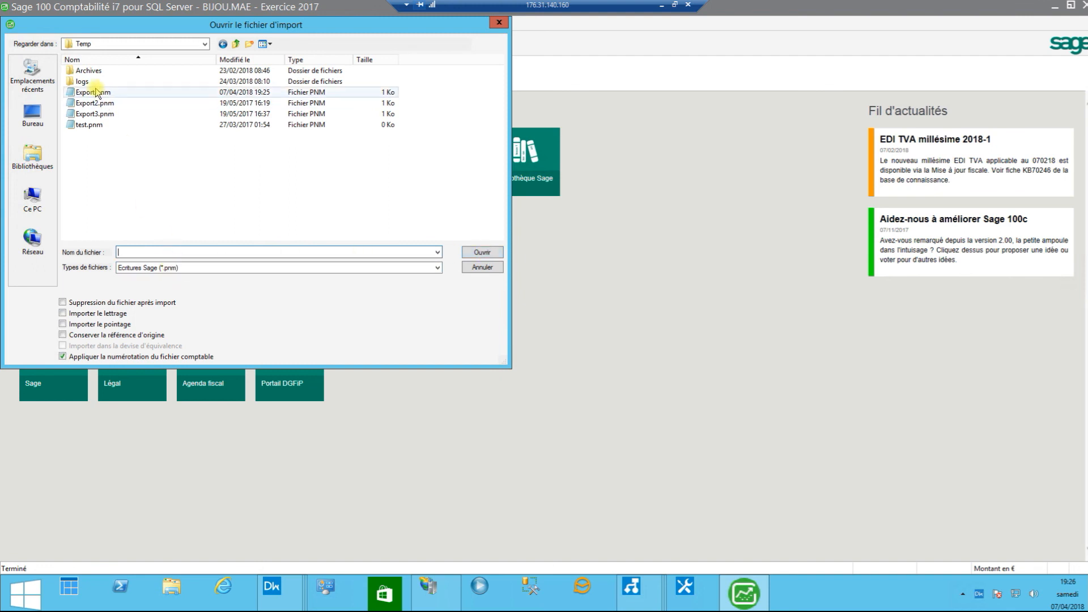
click(481, 253)
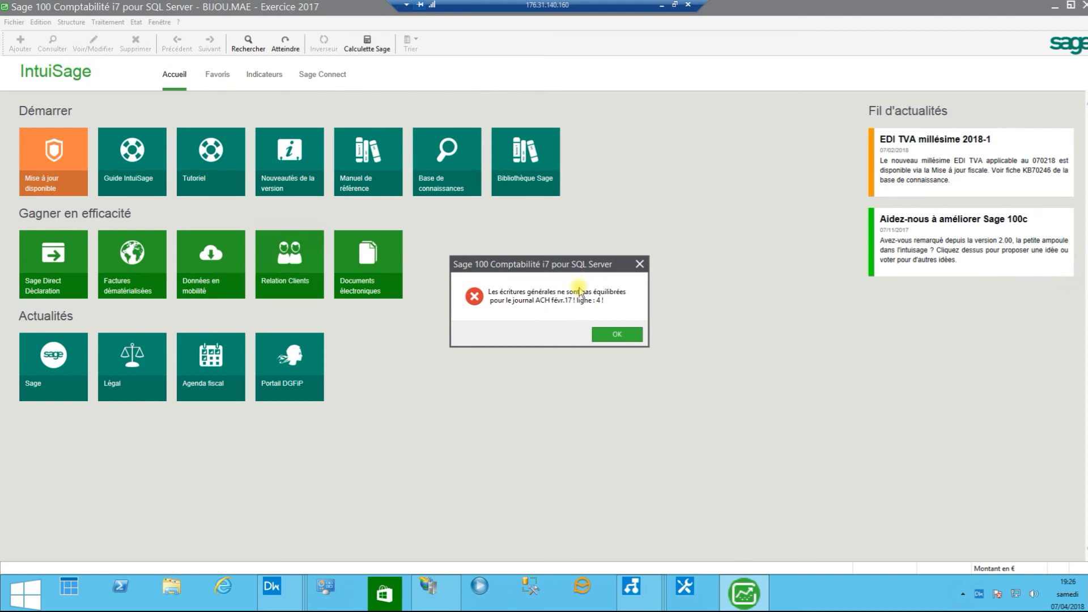
click(611, 336)
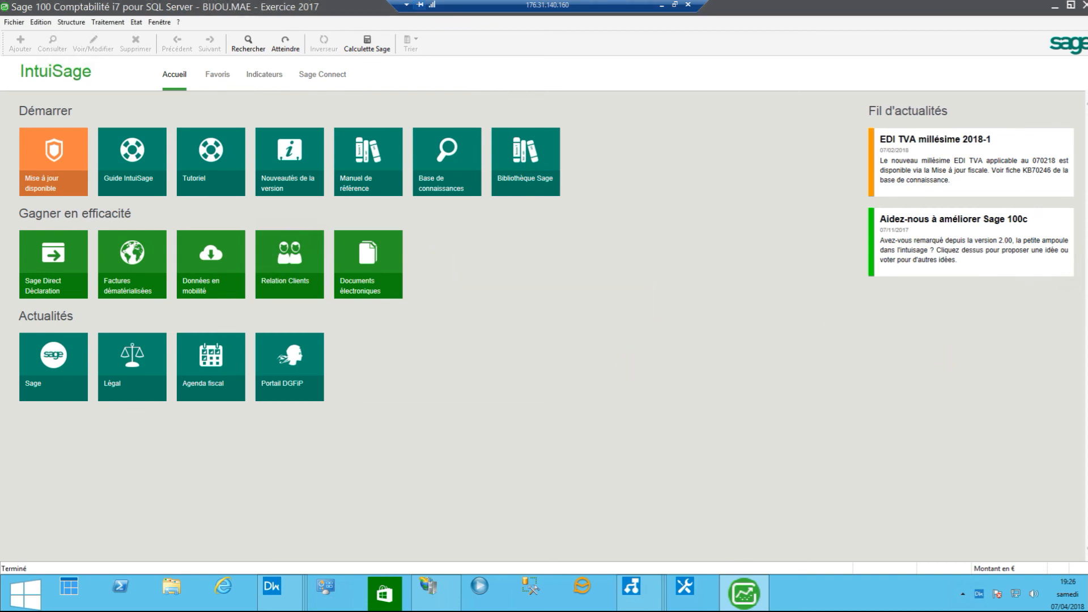